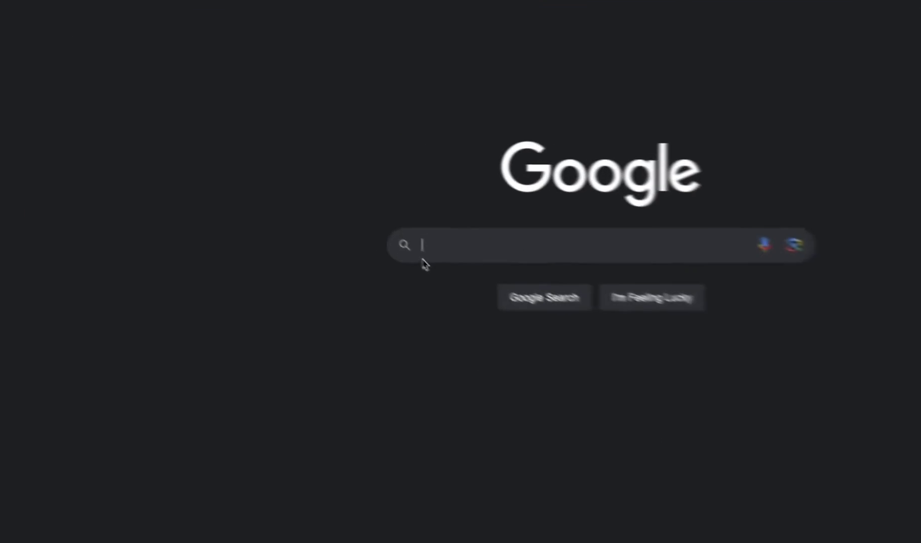
Search the web for "bing image creator" and open the Image Creator from Microsoft Bing result
type("bing ")
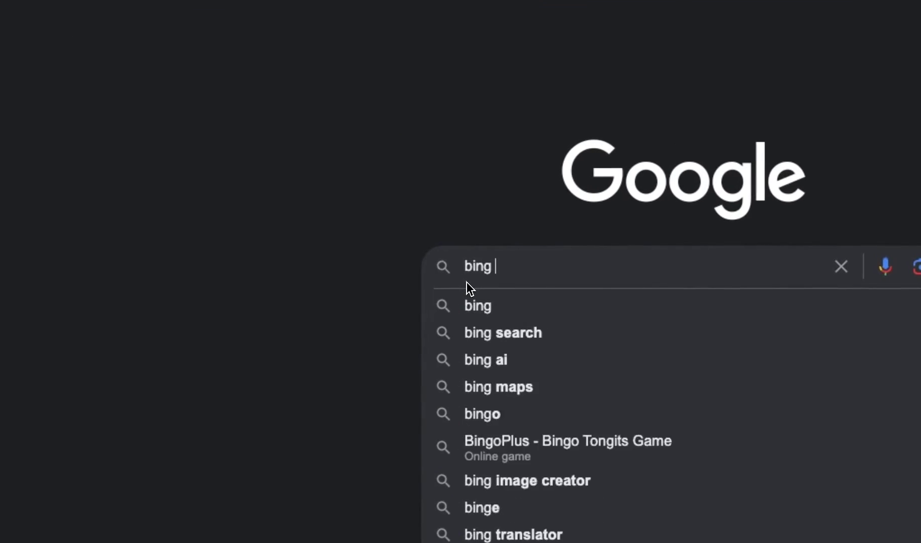
type("image creator")
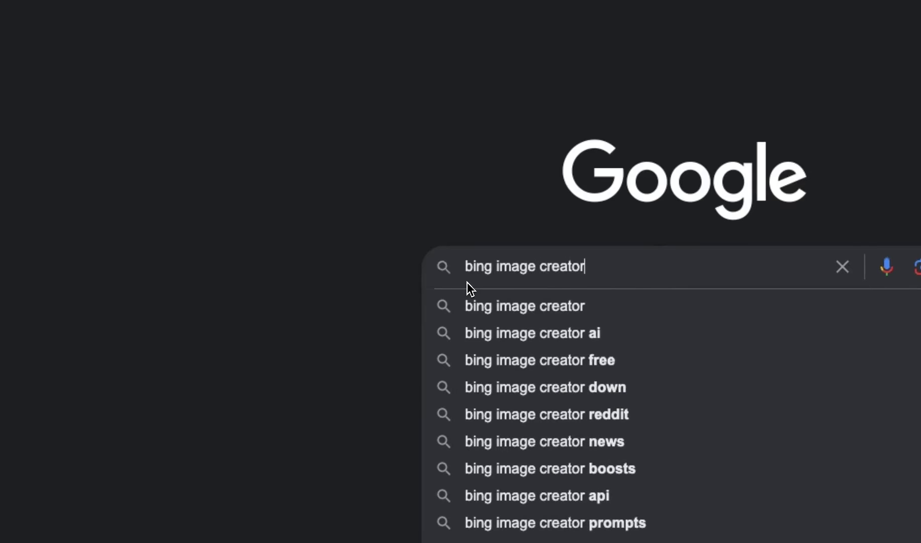
key("Return")
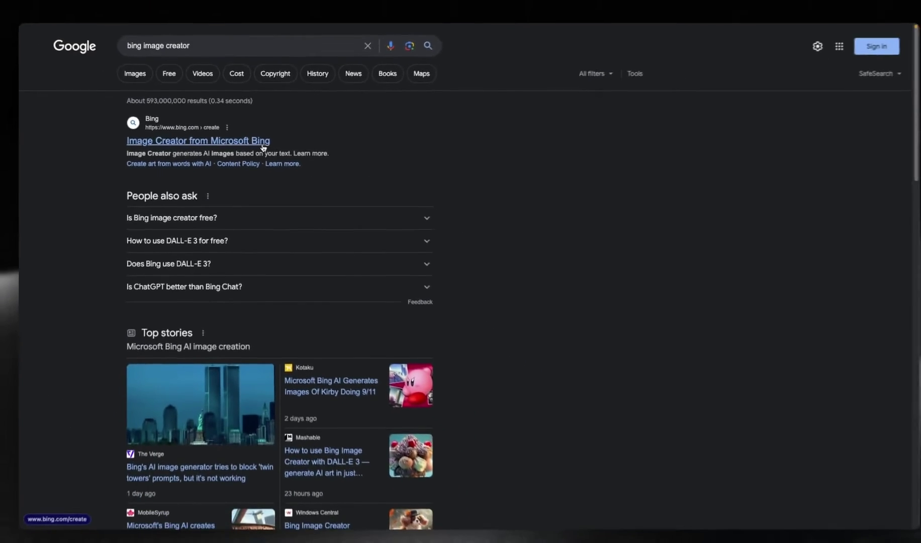
left_click(279, 133)
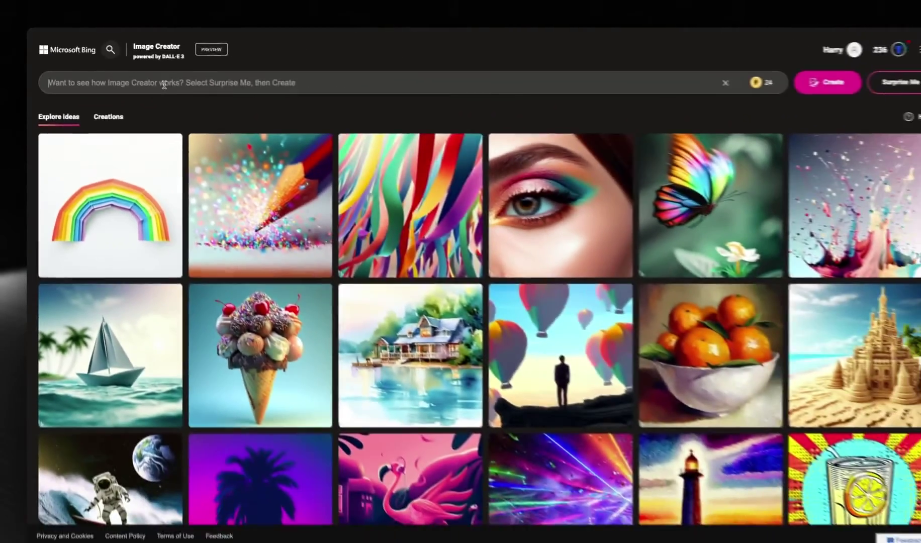
Generate images from the prompt "a roblox thumbnail of a roblox character holding a gun with a huge fight in the desert behind him"
type("a roblox thumbnail of a roblox character holding a gun with a huge fight in the desert behind him")
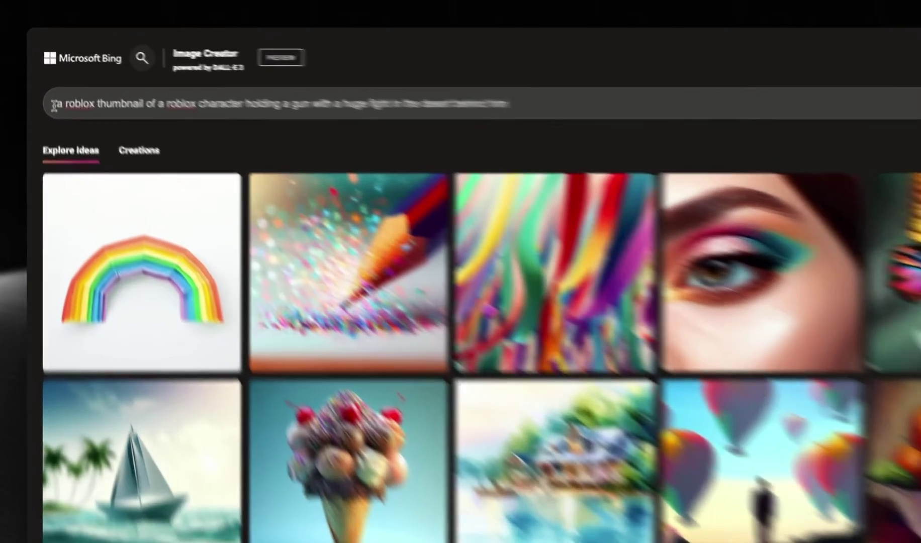
left_click_drag(47, 81, 105, 82)
left_click(176, 145)
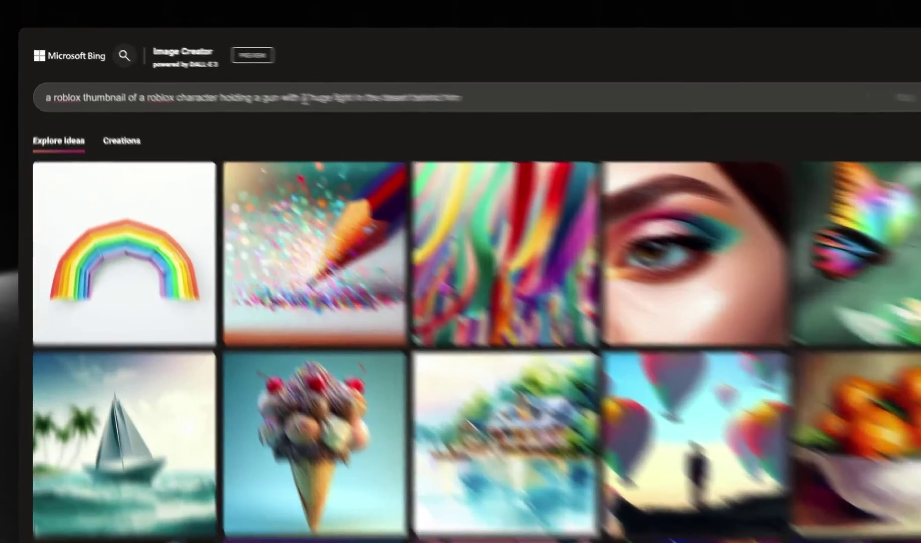
left_click_drag(242, 79, 259, 80)
left_click(459, 131)
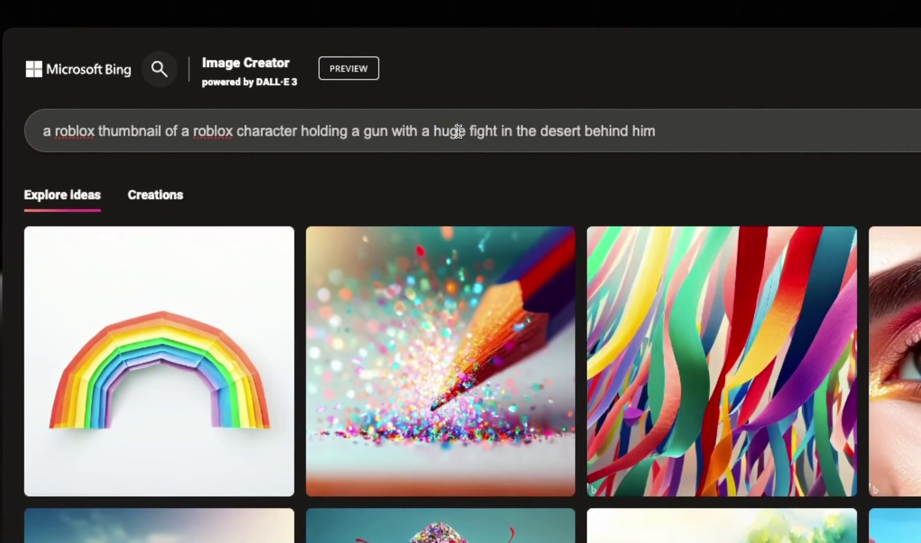
double_click(455, 132)
left_click(486, 166)
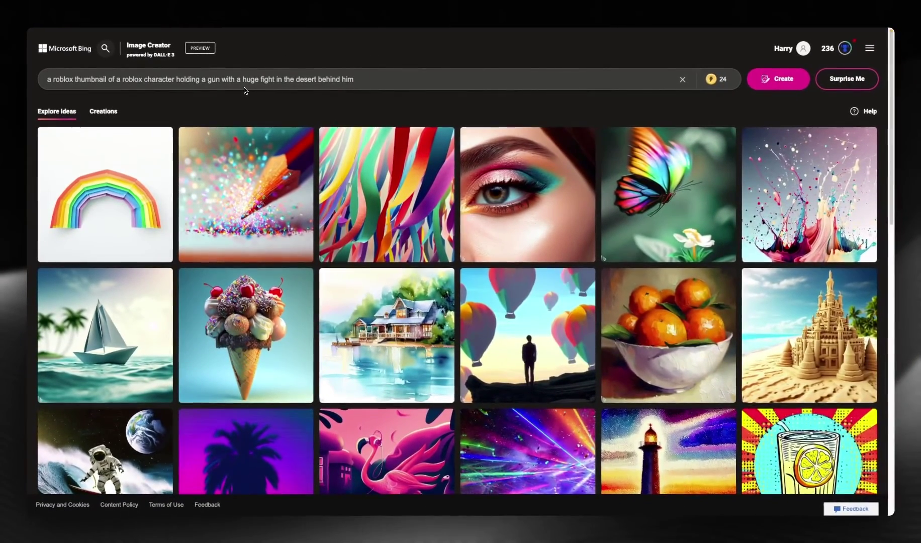
left_click(773, 81)
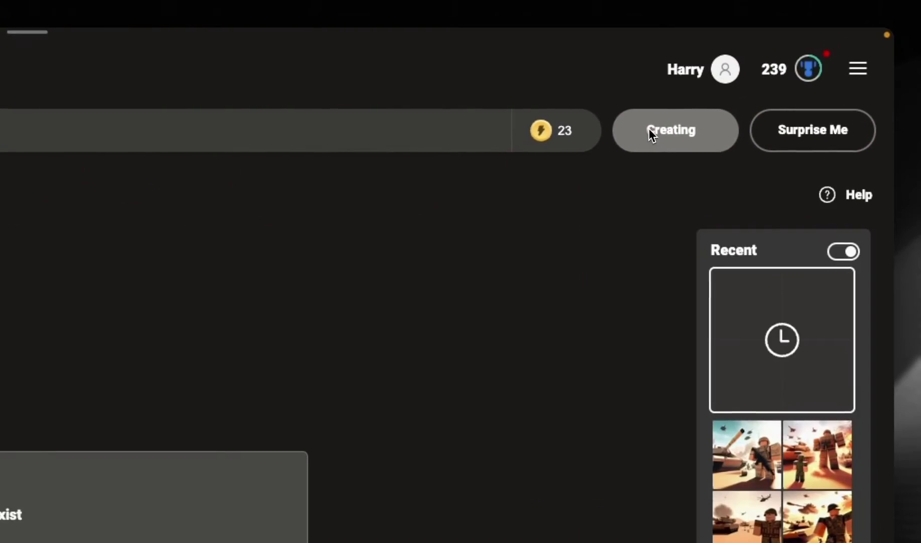
Open the generated image of the bearded character in the large view and go on to the next image
mouse_move(536, 145)
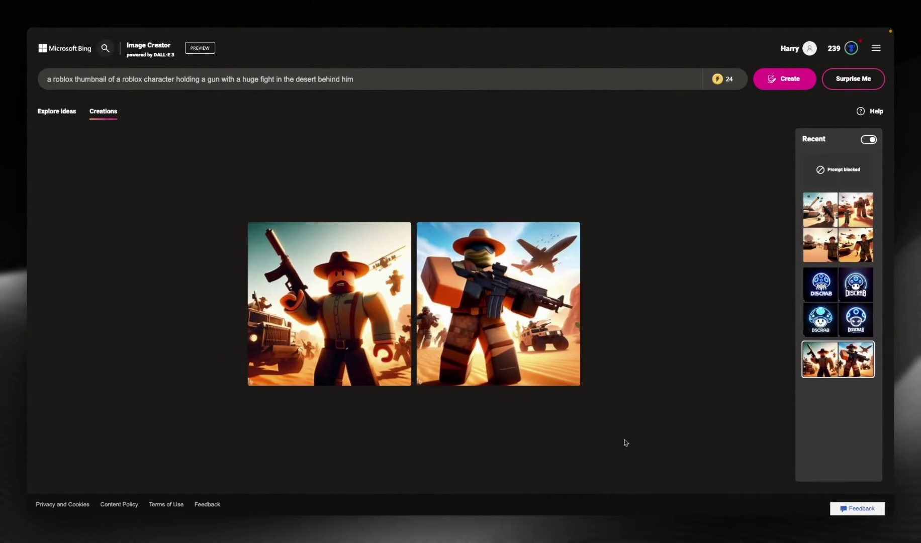
left_click(362, 329)
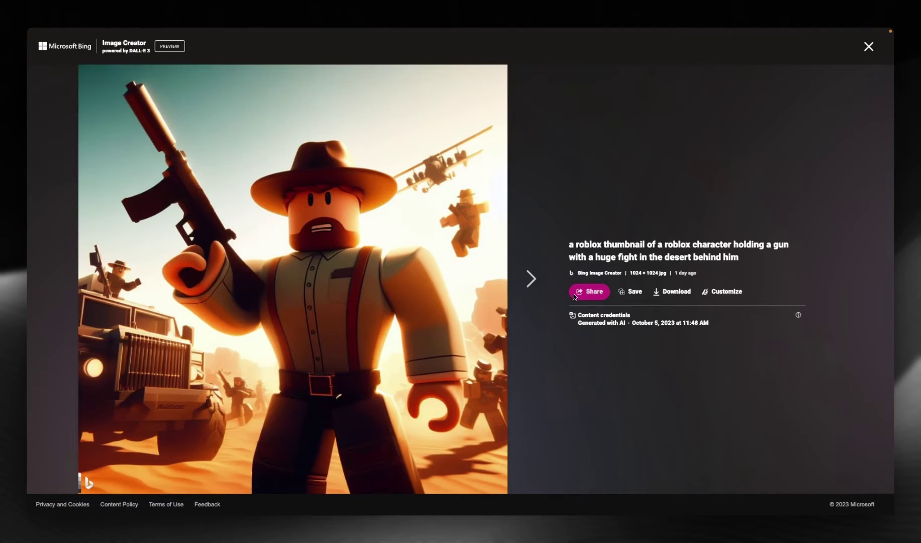
key("Right")
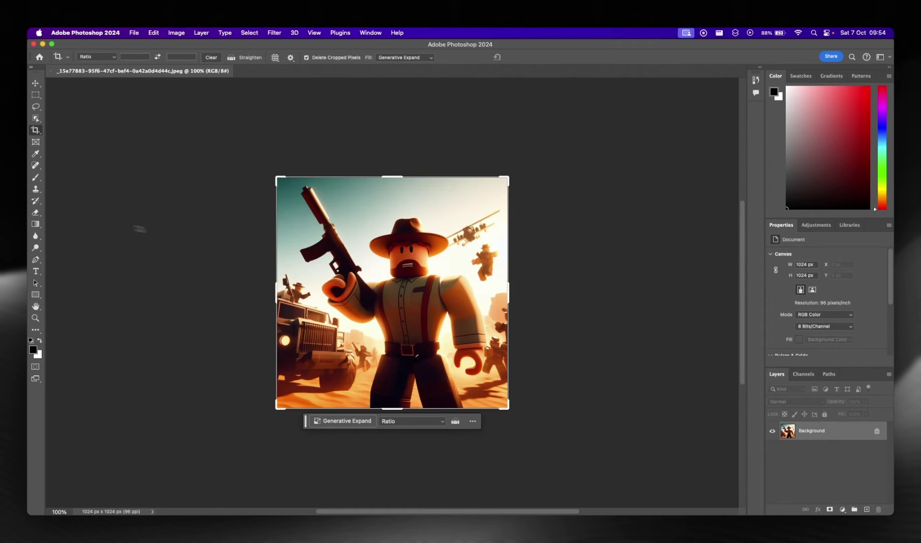
Select the small flying character beside the main figure and remove it with Generative Fill prompted "remove this", keeping the second variation
left_click(36, 98)
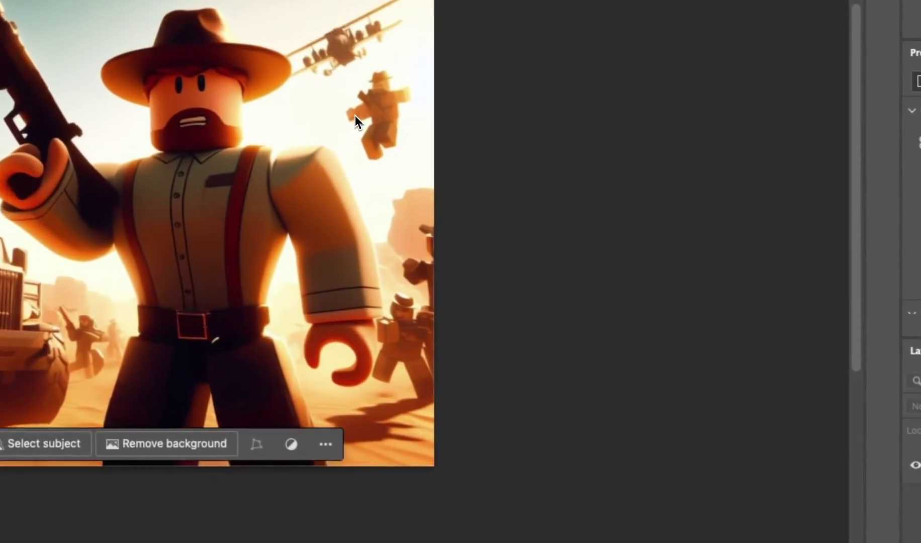
key("super+plus")
key("super+plus")
key("super+plus")
scroll(352, 114, "down", 1)
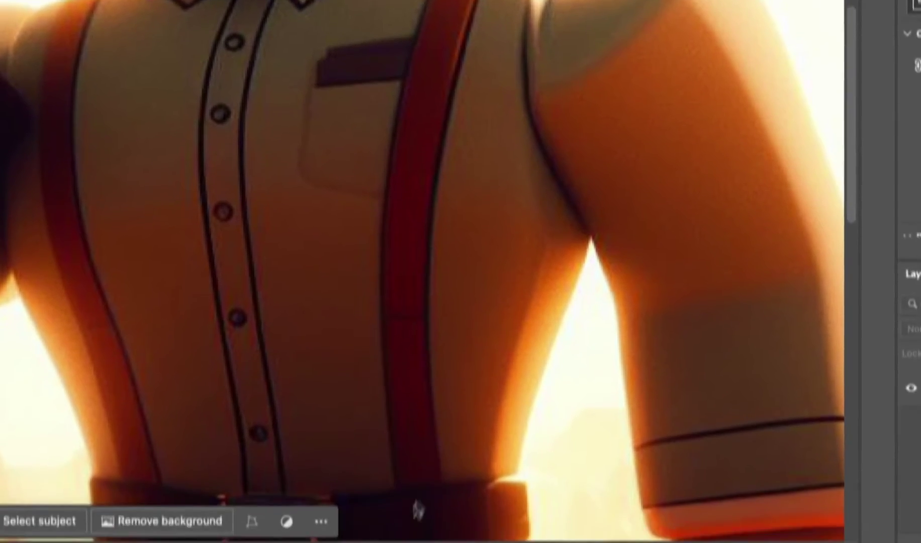
left_click_drag(413, 541, 514, 541)
scroll(498, 194, "up", 3)
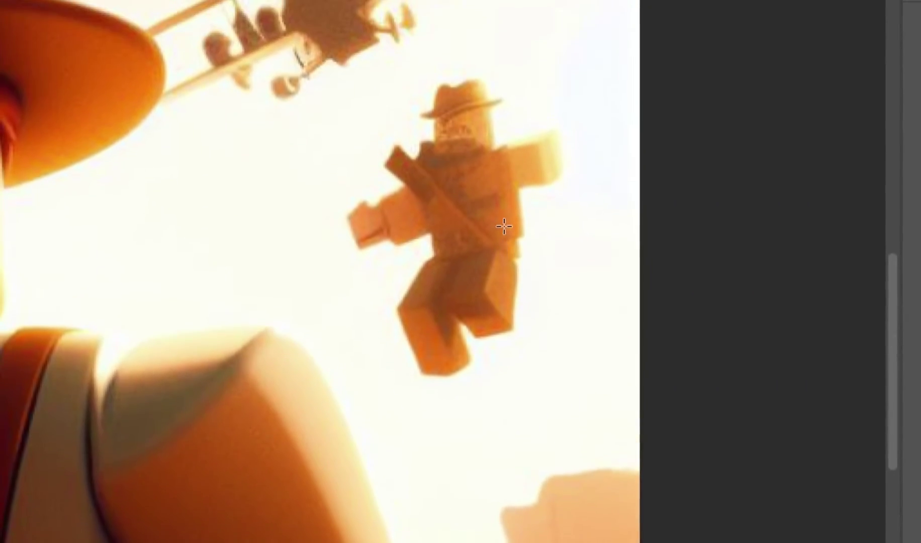
scroll(504, 227, "up", 2)
left_click_drag(328, 104, 599, 442)
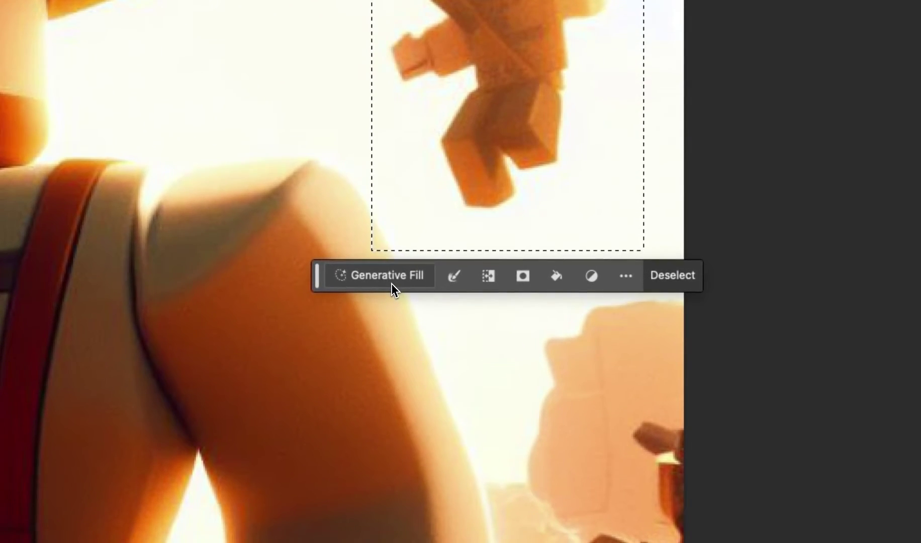
left_click(392, 284)
type("remove ")
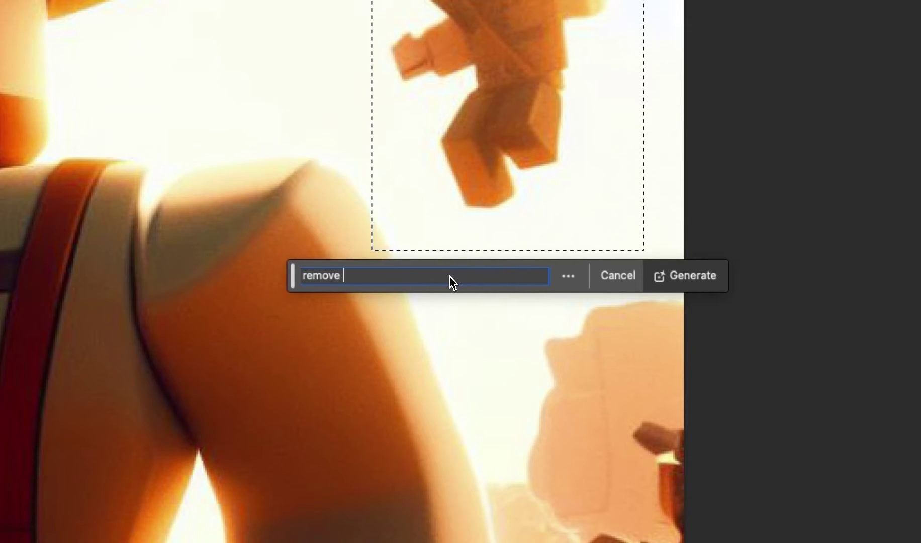
type("this")
key("Return")
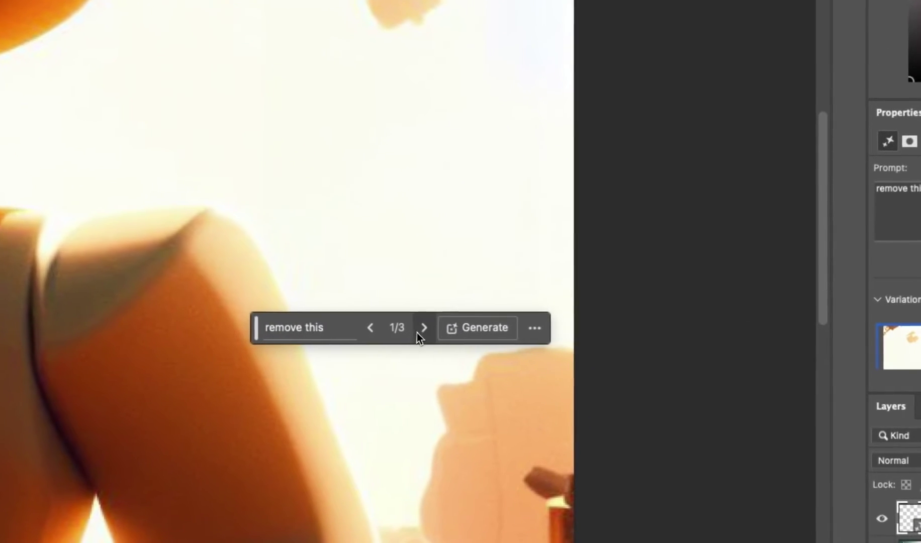
left_click(539, 335)
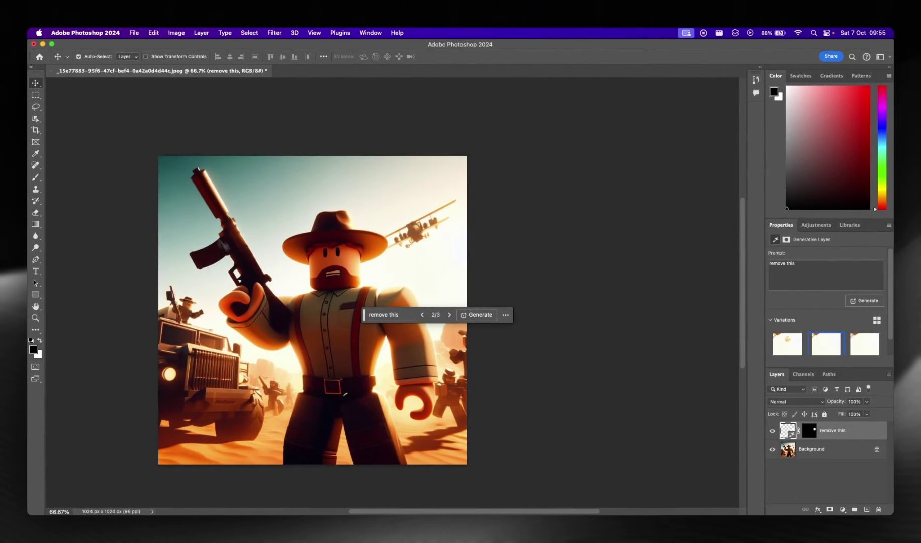
left_click(190, 189)
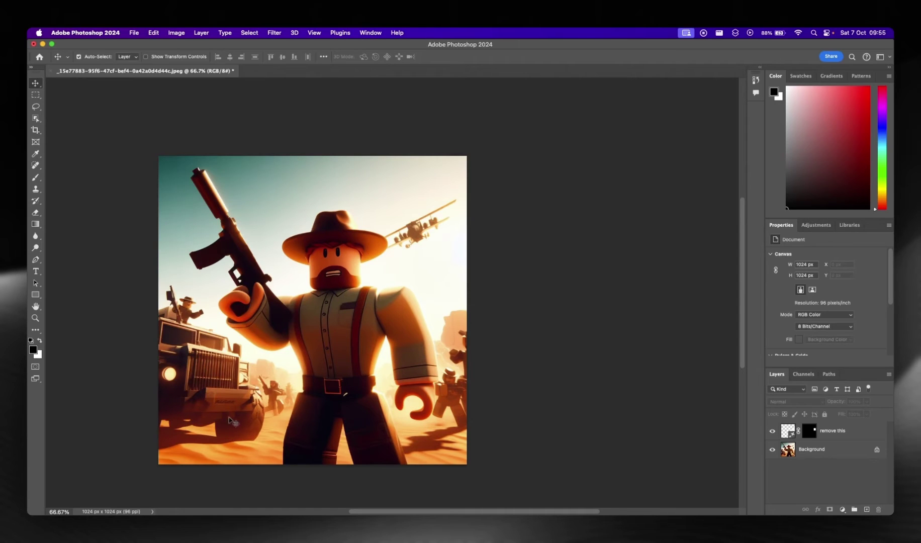
Select the lettering on the truck's bumper with a rectangular marquee and erase it with Generative Fill prompted "remove this text"
key("super+plus")
key("super+plus")
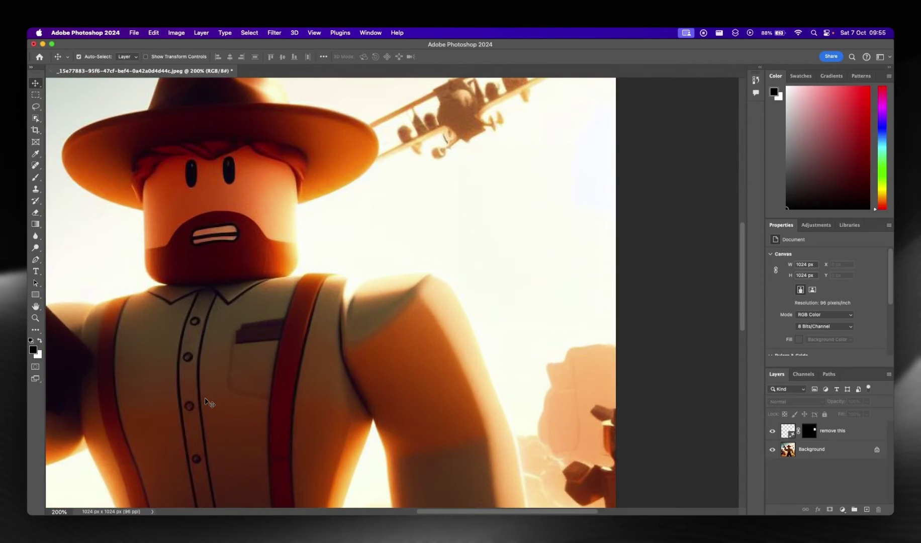
scroll(205, 400, "down", 10)
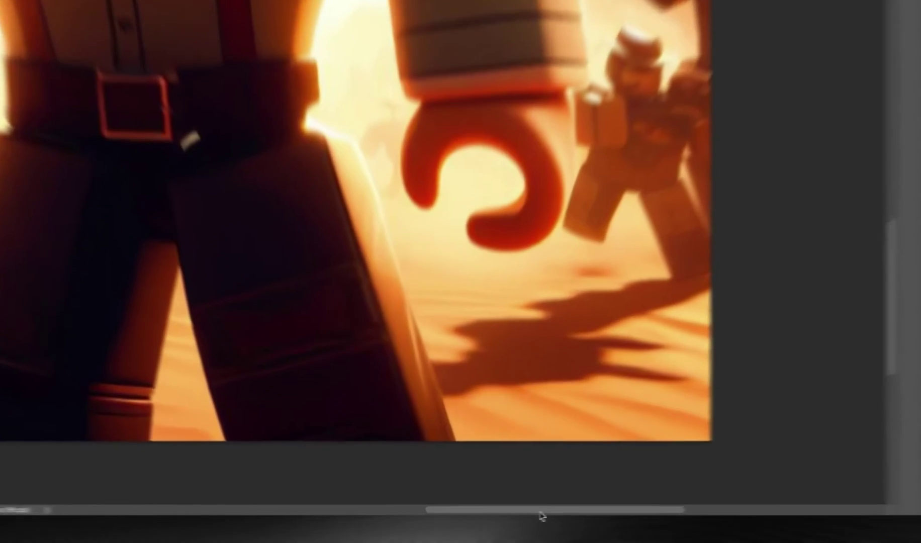
left_click_drag(497, 512, 378, 511)
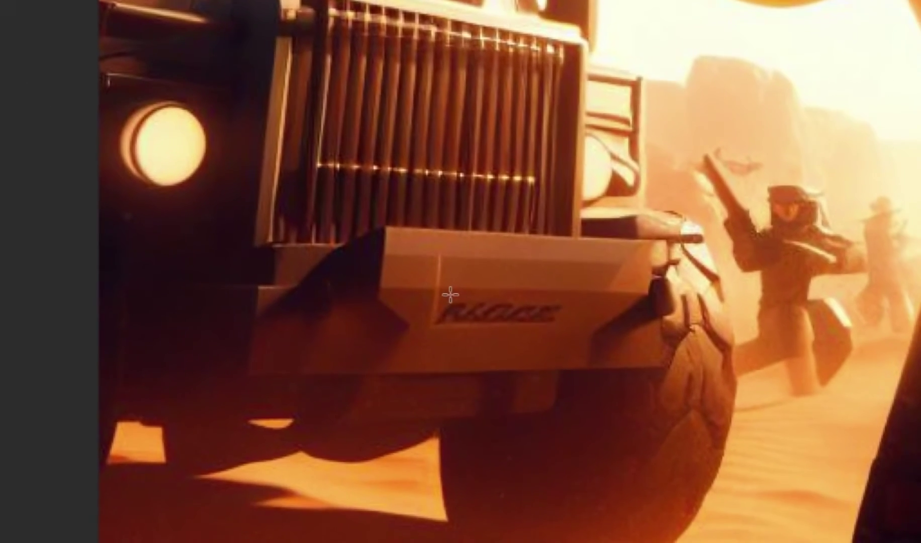
left_click_drag(493, 355, 630, 405)
left_click(365, 356)
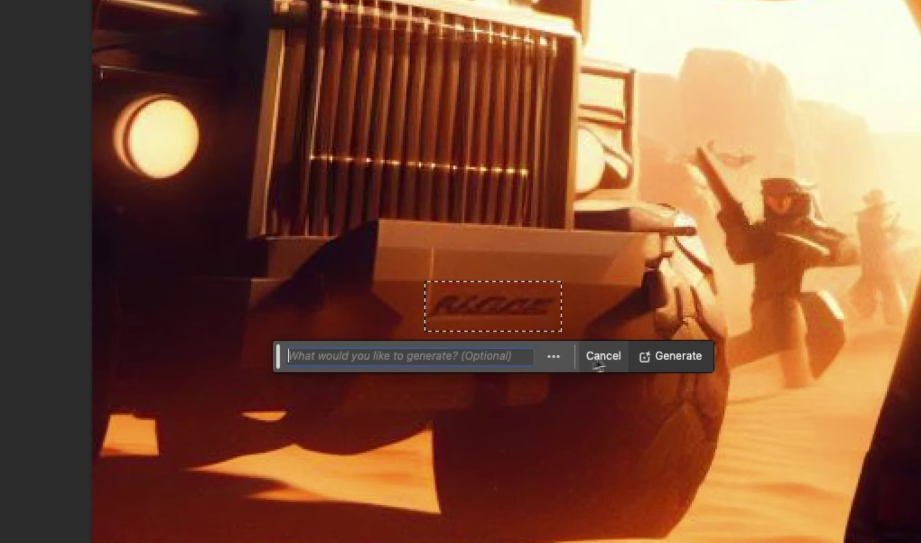
type("remove this text")
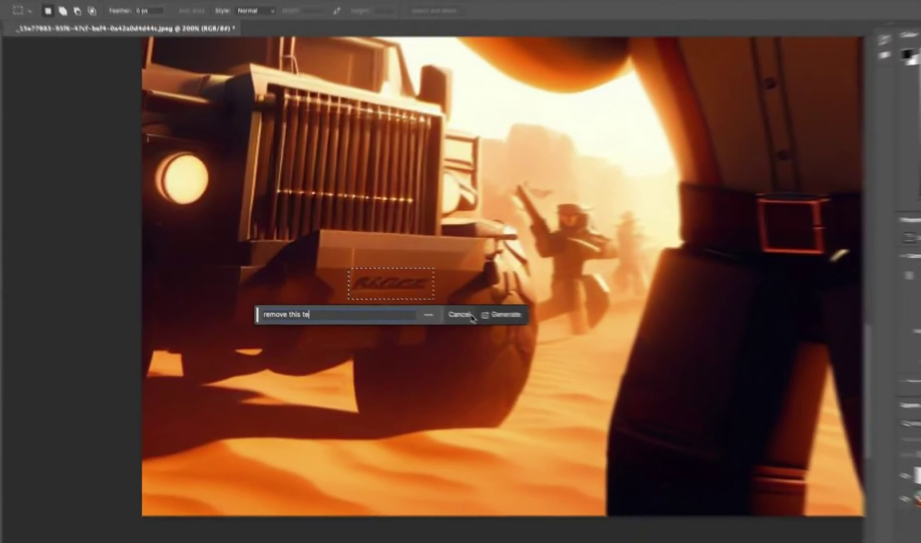
key("Return")
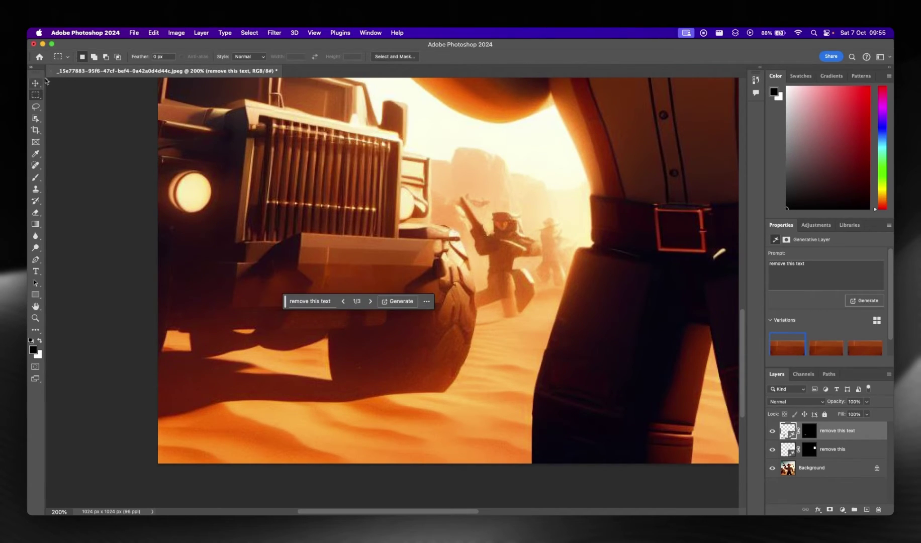
left_click(35, 83)
left_click(113, 136)
Export the retouched image to the Downloads folder under the name "Icon"
key("super+0")
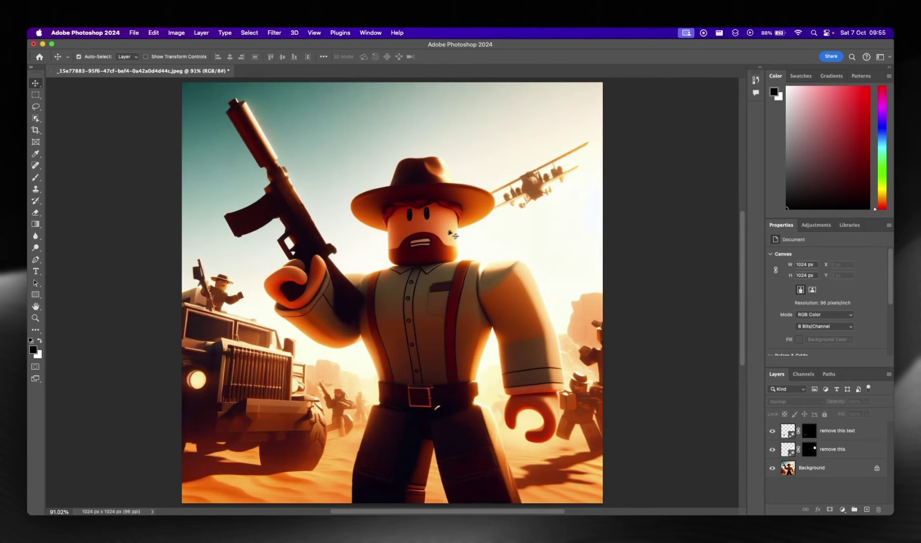
key("super+minus")
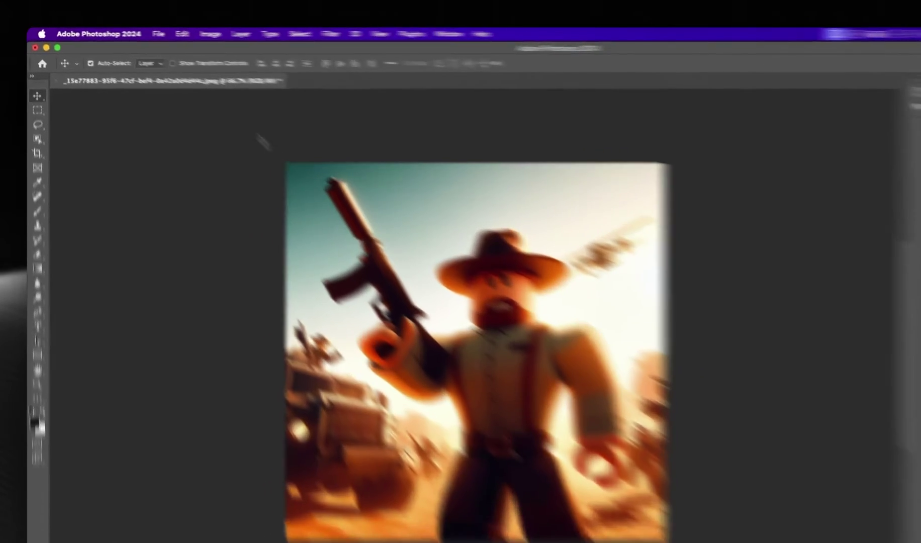
left_click(133, 32)
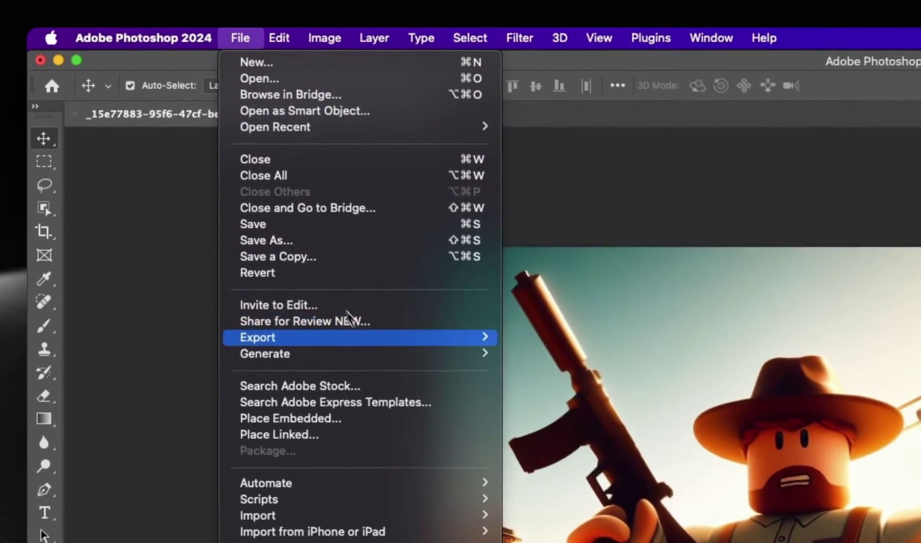
mouse_move(151, 183)
left_click(518, 340)
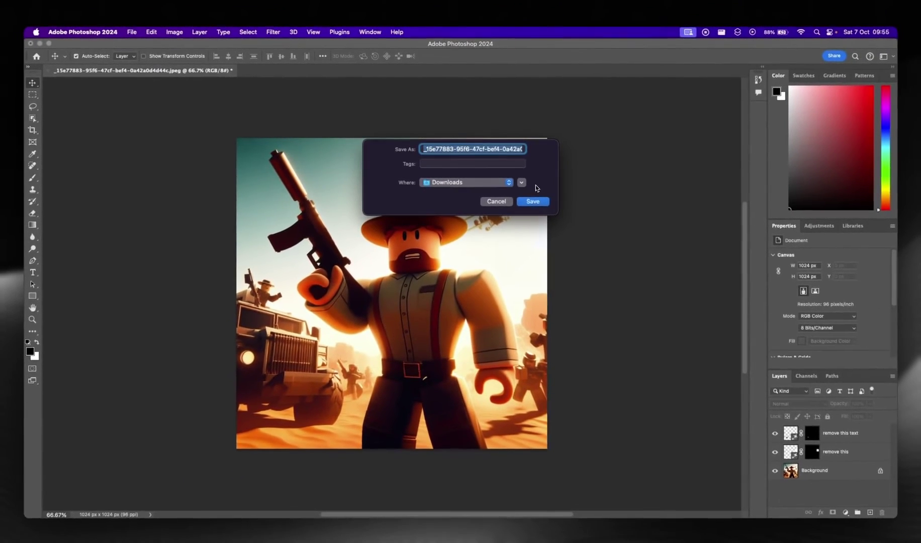
type("Icon")
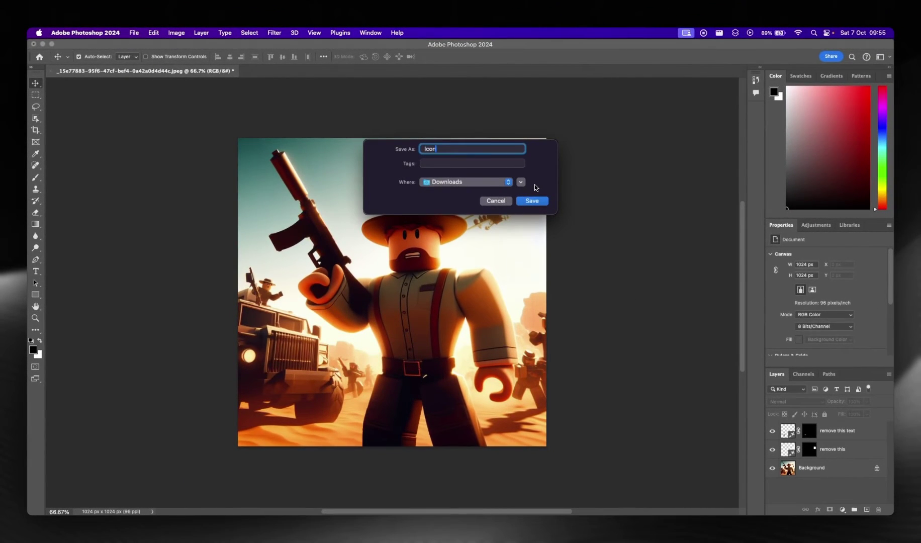
key("Return")
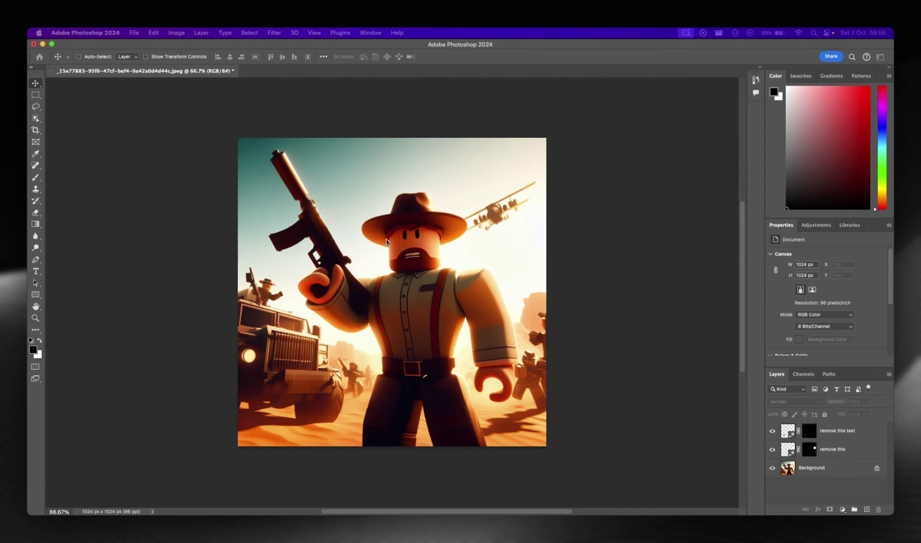
Extend the canvas with the crop frame around the character to a wide format of about 2760 x 1534 px
key("super+minus")
left_click(35, 130)
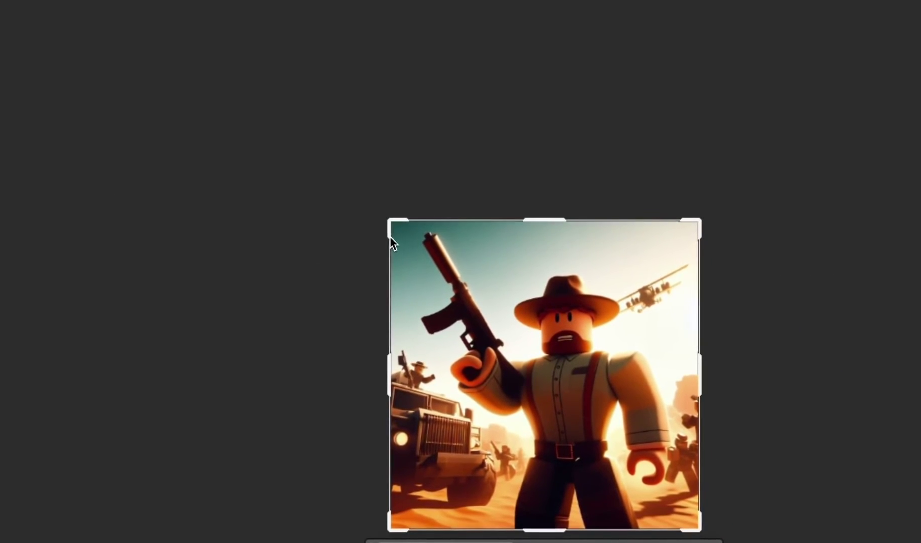
left_click_drag(393, 225, 263, 174)
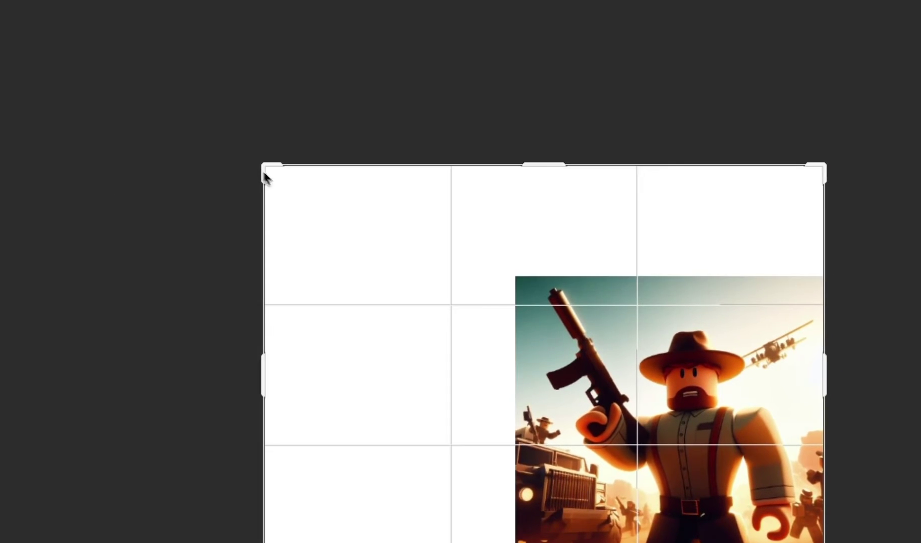
left_click_drag(566, 297, 641, 291)
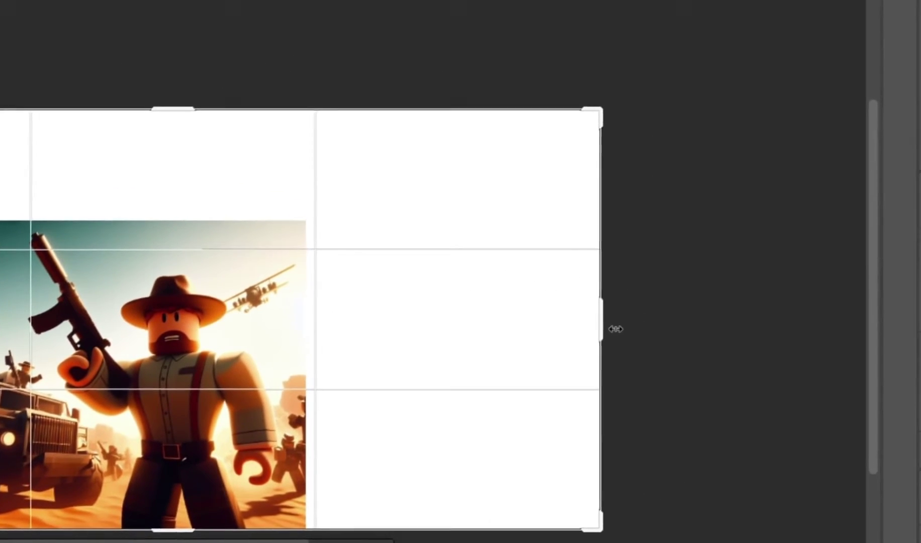
left_click_drag(608, 329, 596, 327)
left_click_drag(173, 109, 171, 98)
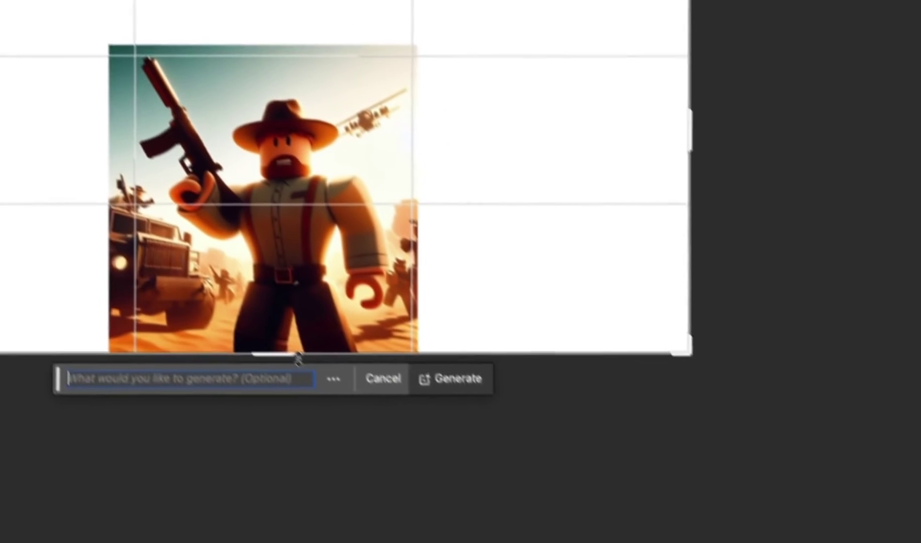
left_click_drag(298, 357, 294, 375)
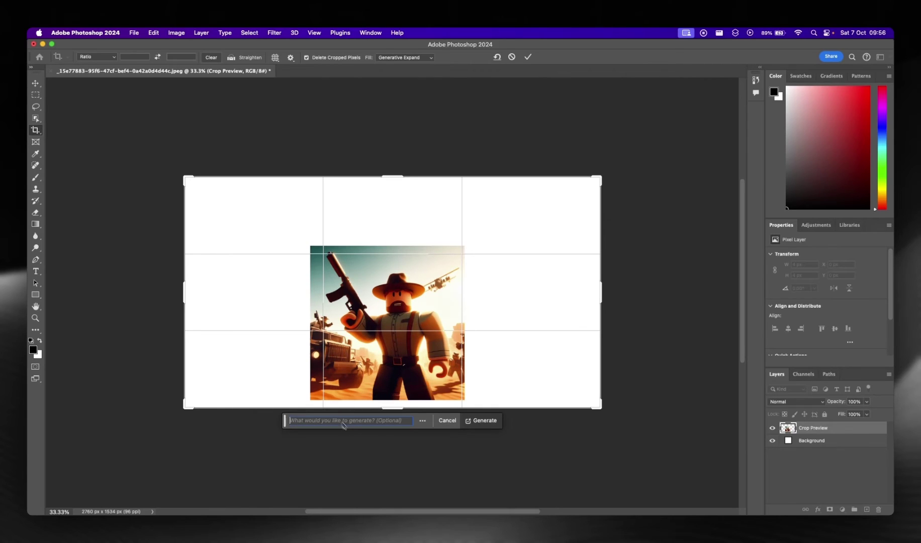
Fill the extended canvas with Generative Expand using the prompt "huge fight in the desert cartoony"
key("super+v")
type("a gun with a huge fight in the desert behind him")
left_click_drag(326, 420, 249, 413)
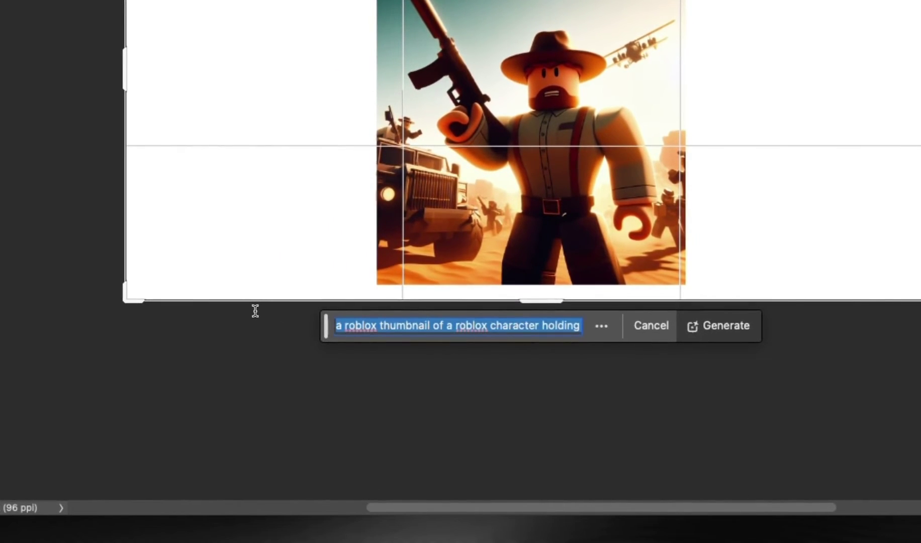
key("BackSpace")
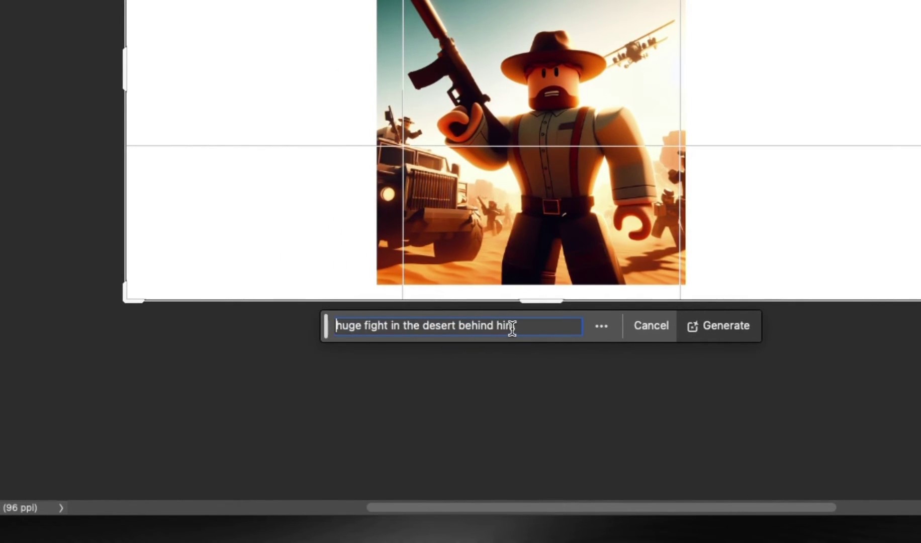
left_click_drag(521, 327, 485, 327)
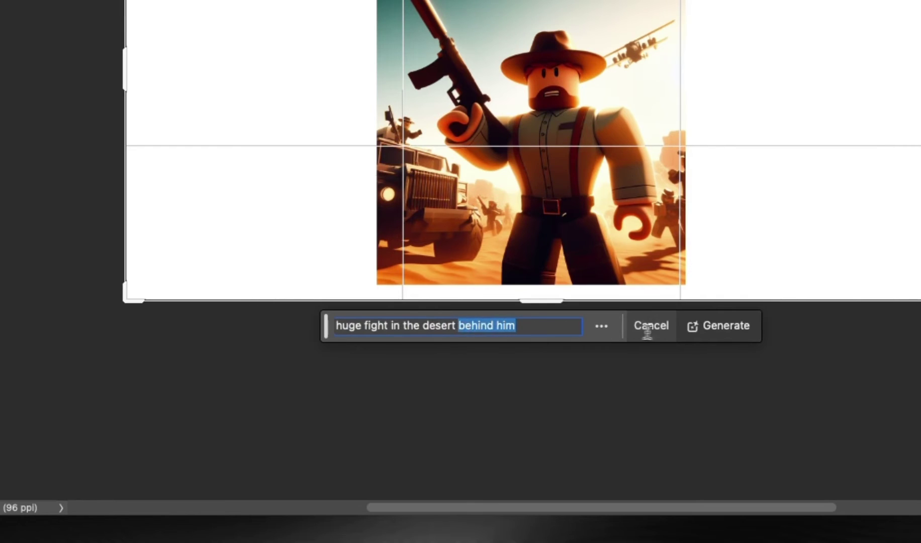
key("BackSpace")
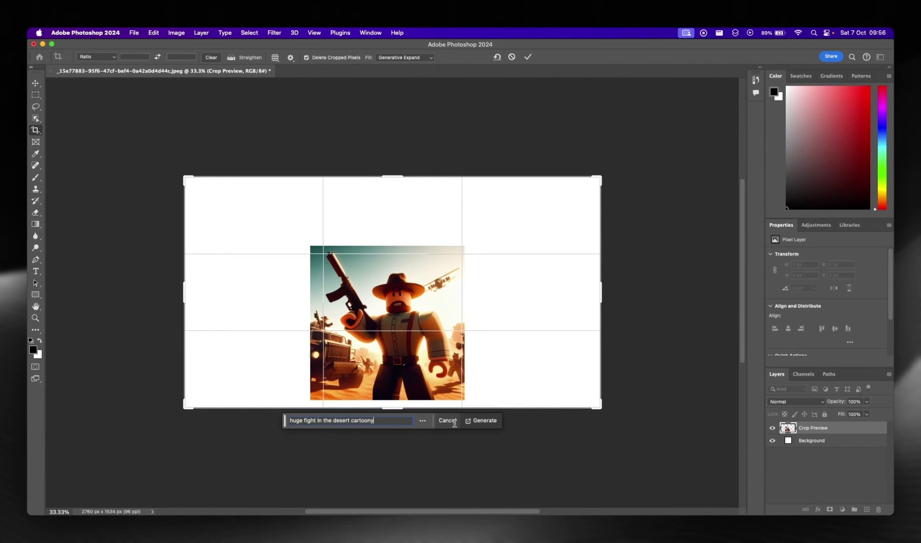
left_click(485, 423)
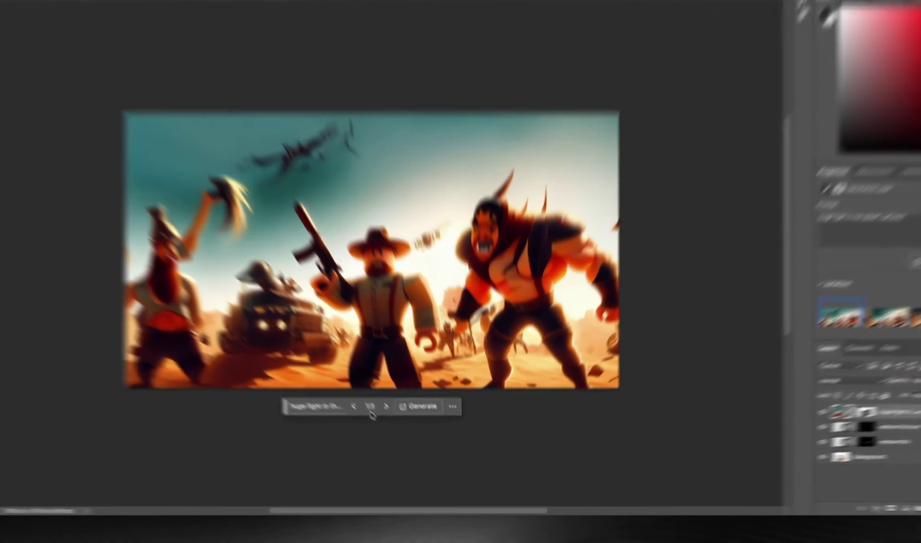
Compare the three generated desert fight variations and return to the first one
left_click(404, 423)
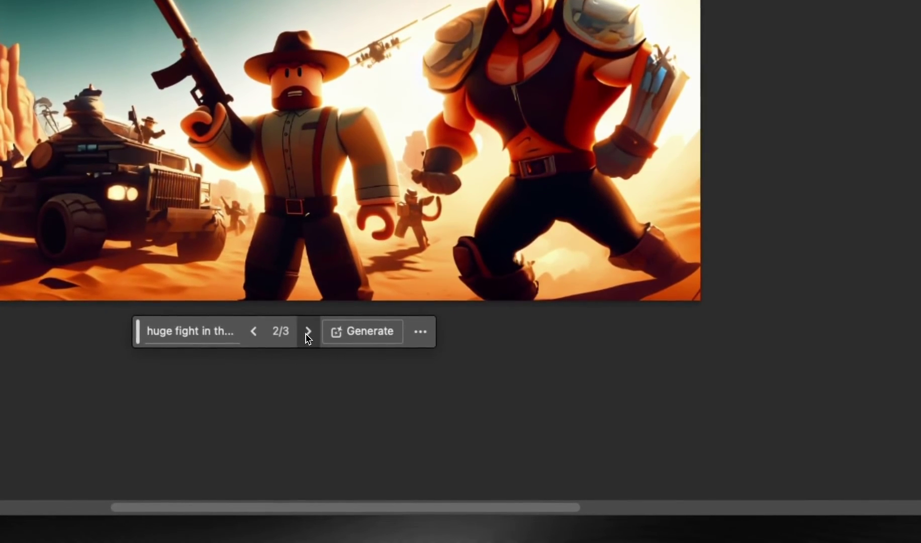
left_click(308, 336)
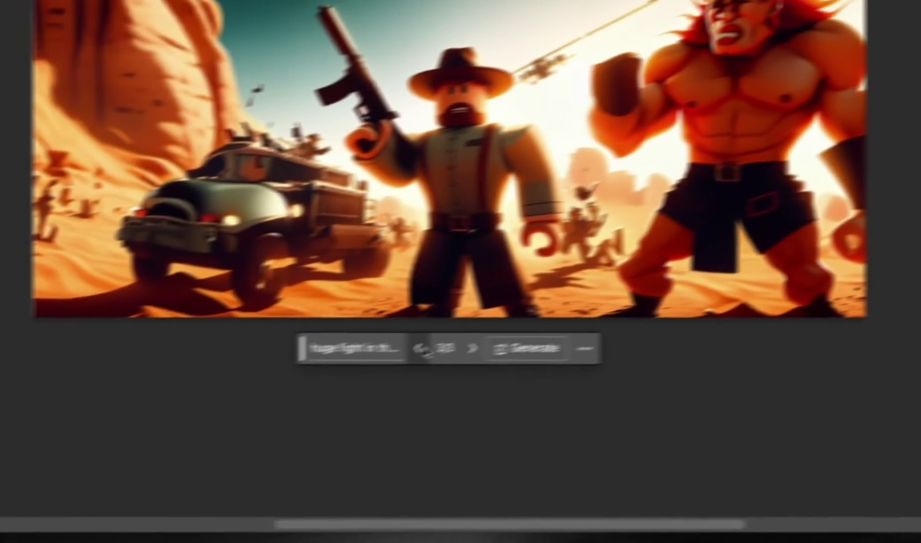
left_click(420, 348)
left_click(421, 348)
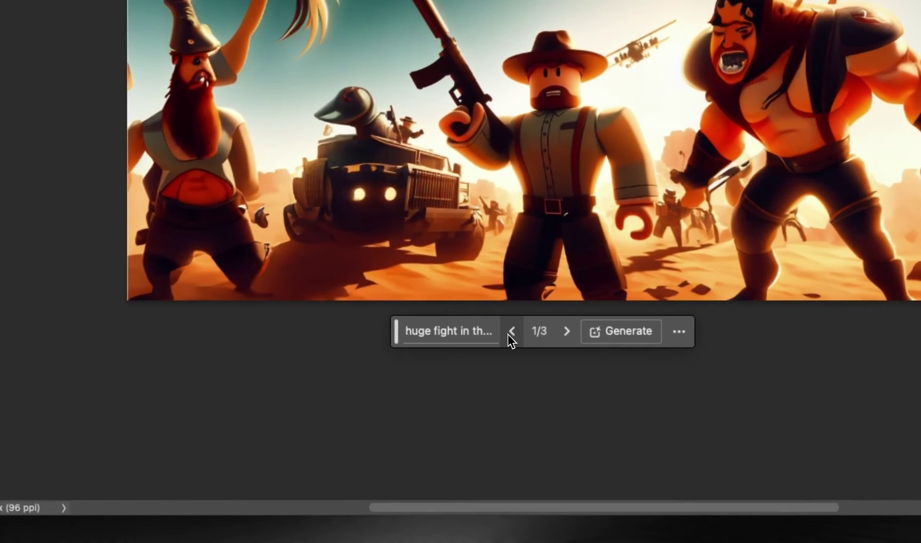
Shorten the generation prompt to "desert" and generate new variations of the expanded background
left_click(454, 328)
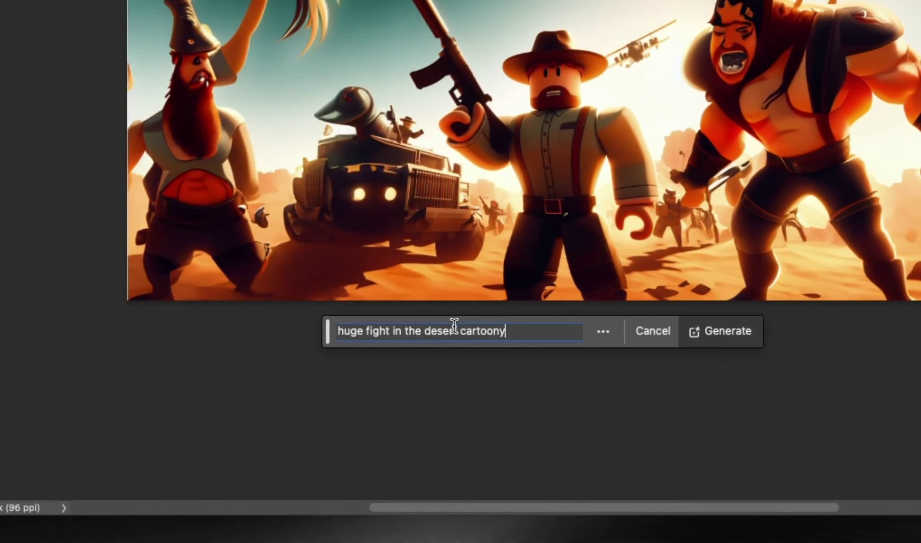
left_click_drag(429, 330, 350, 330)
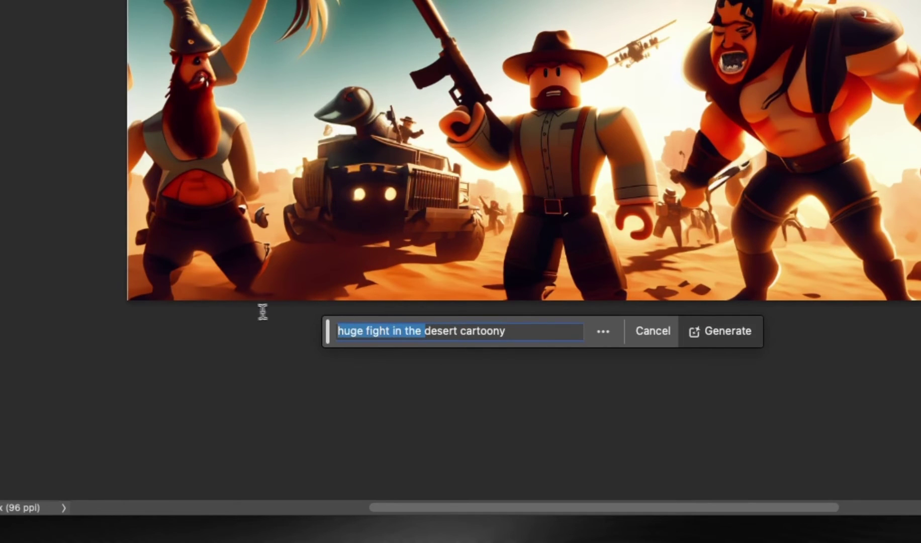
type("=")
left_click_drag(462, 332, 369, 330)
type("=")
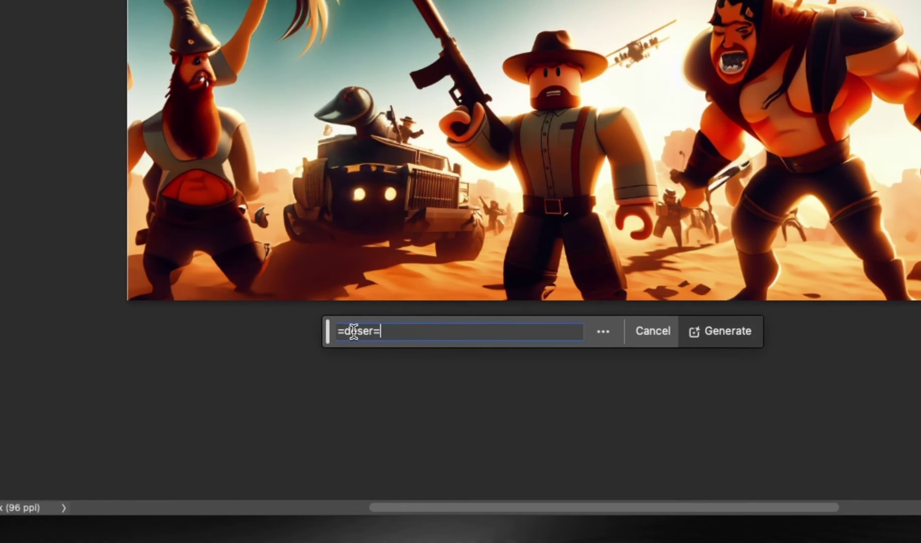
double_click(347, 333)
left_click(347, 332)
double_click(374, 334)
left_click(381, 333)
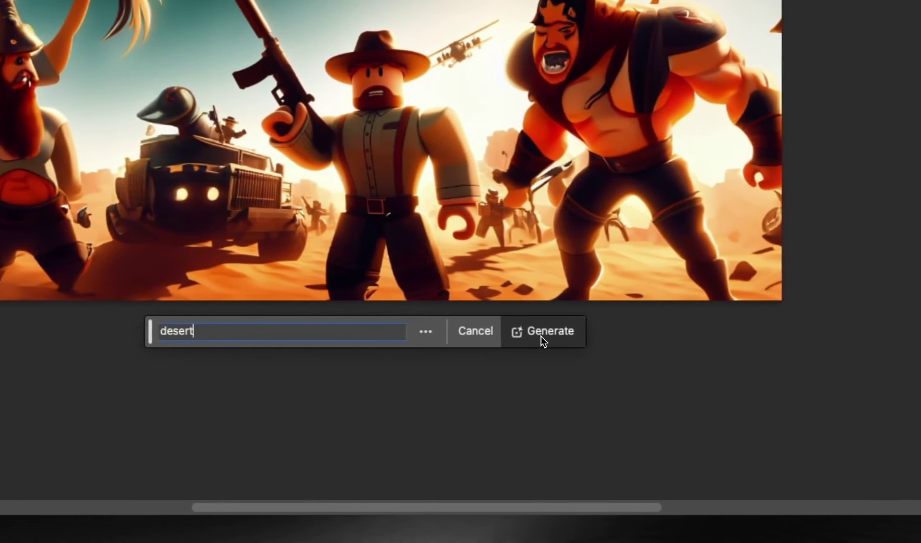
left_click(721, 336)
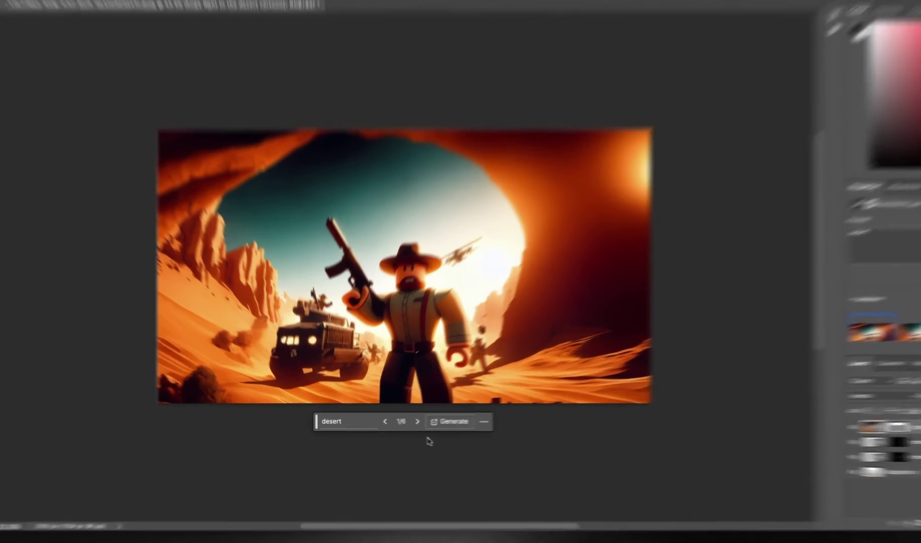
Compare the new desert variations and keep the first one, with the rock arch framing the sky
left_click(417, 422)
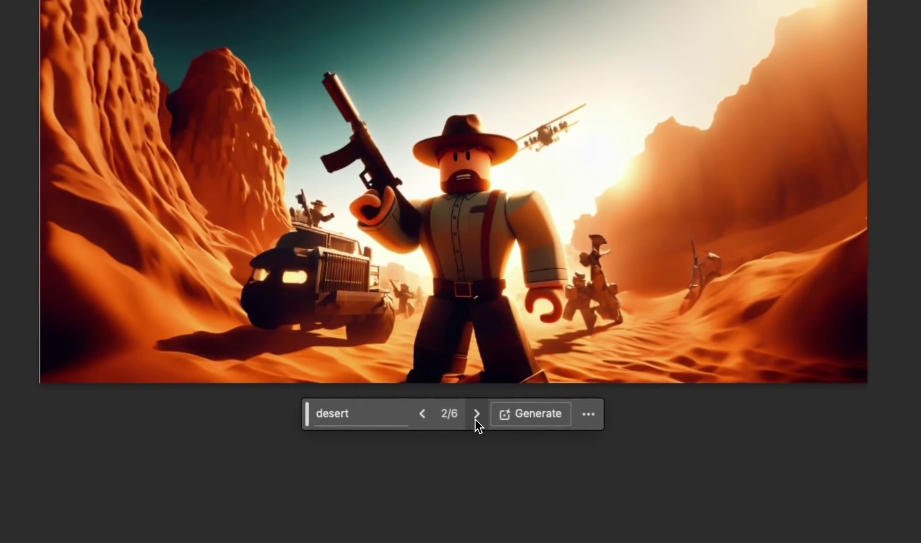
left_click(418, 421)
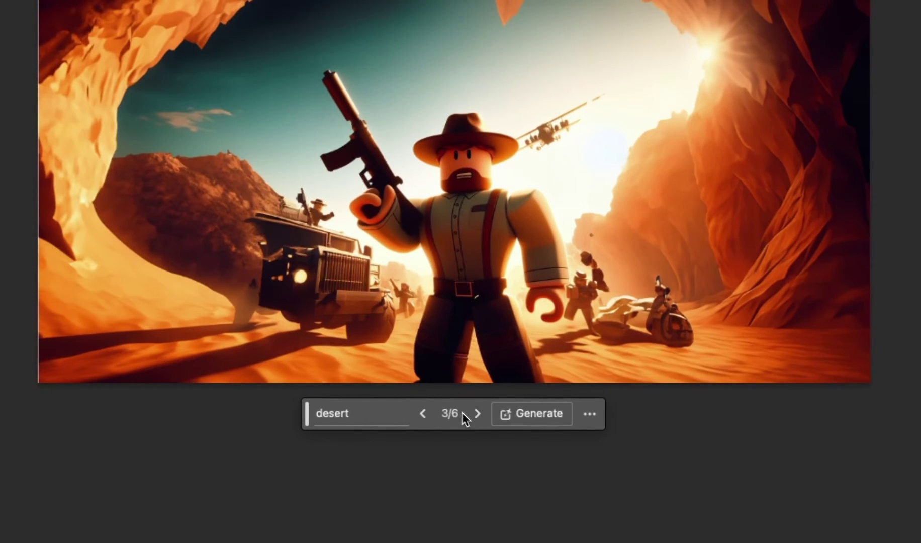
left_click(425, 407)
left_click(426, 408)
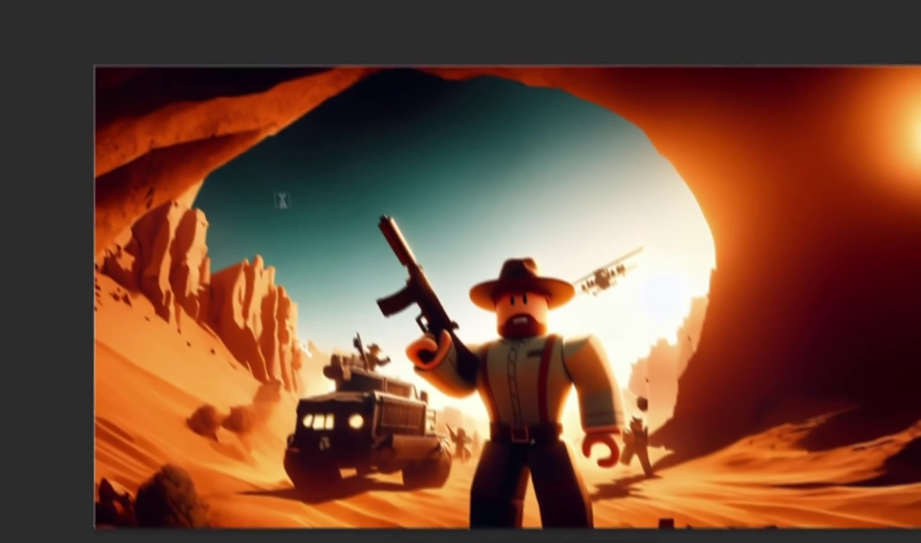
Add the title text "DESERT WARS" in the sky area of the thumbnail
left_click(282, 201)
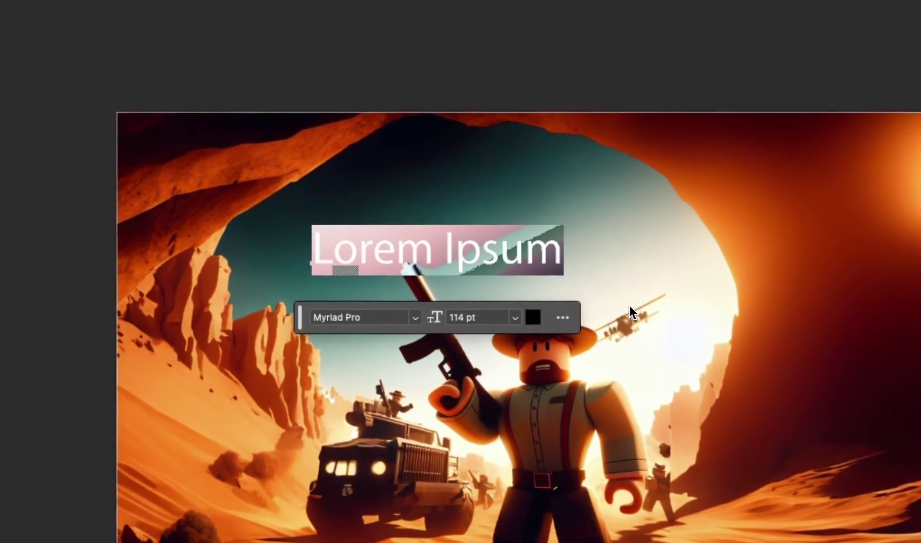
type("DES")
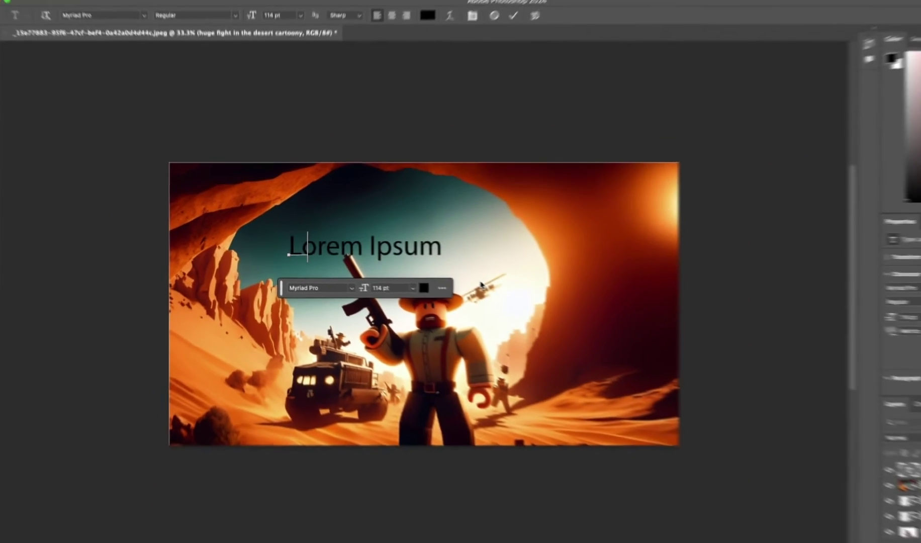
type("ERT WARS")
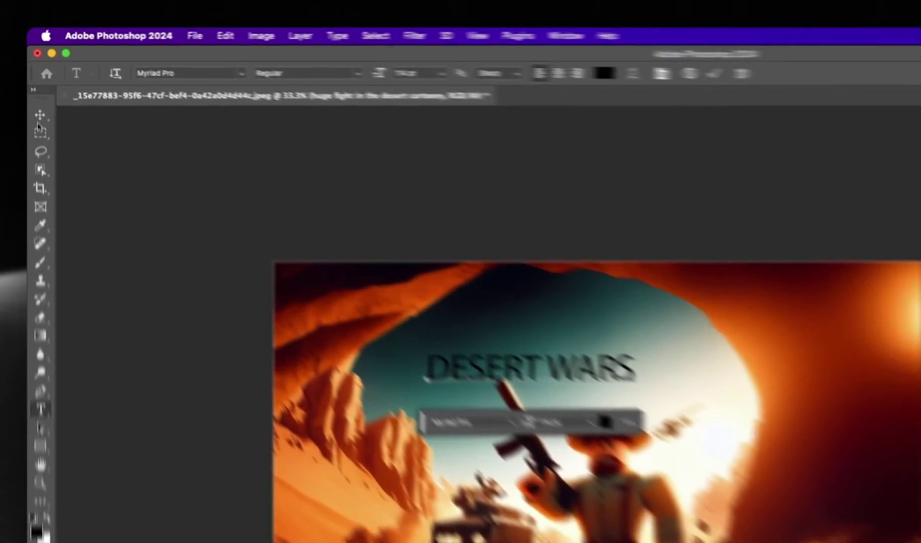
Show the transform controls, scale the DESERT WARS title to about 275%, and centre it across the thumbnail above the character's hat
left_click(36, 83)
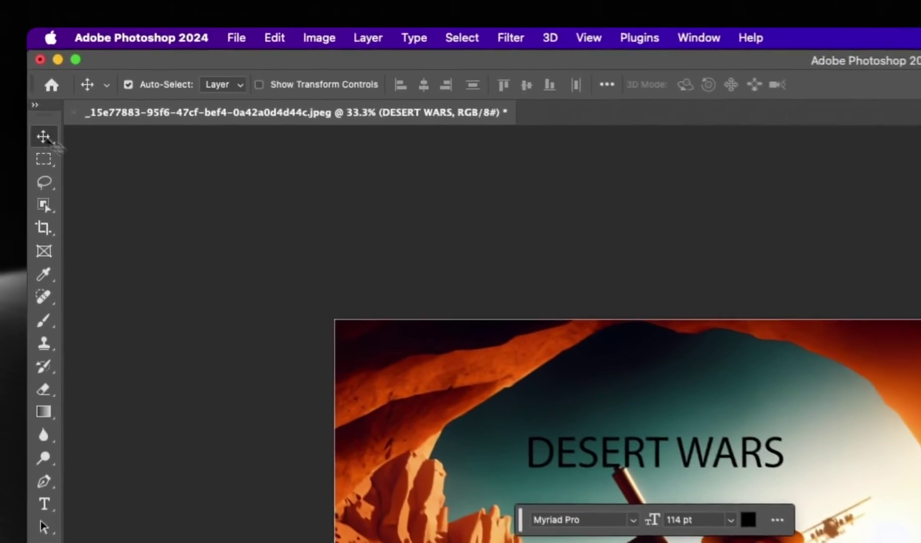
left_click_drag(385, 243, 446, 257)
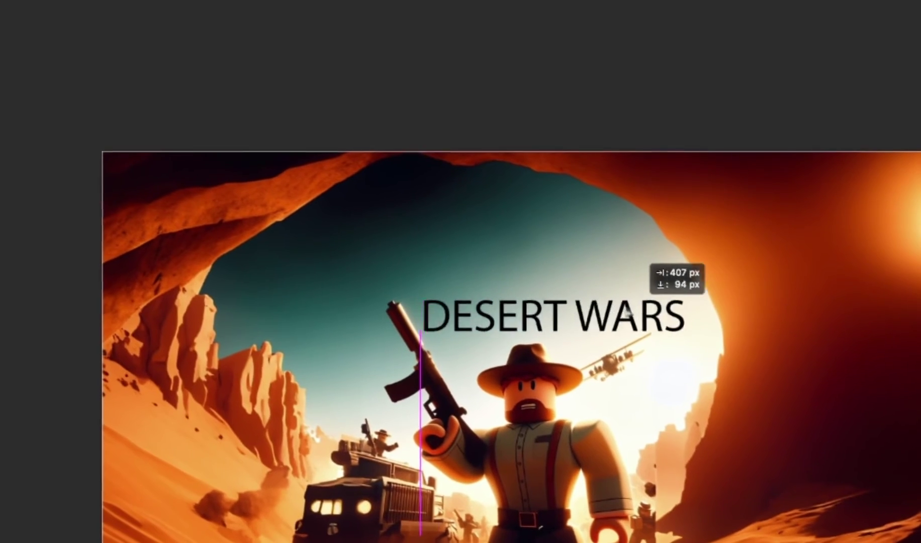
left_click_drag(628, 313, 583, 318)
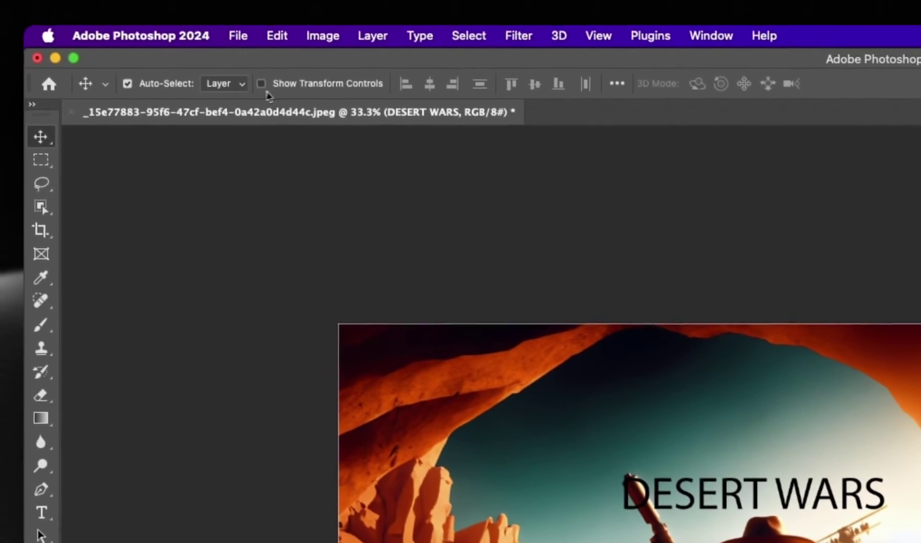
left_click(261, 84)
left_click_drag(507, 307, 518, 233)
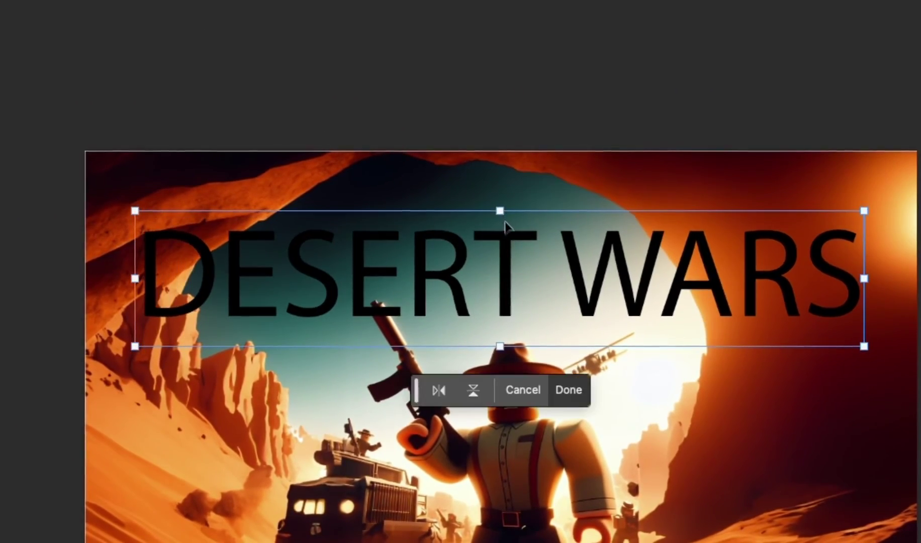
left_click_drag(554, 281, 582, 343)
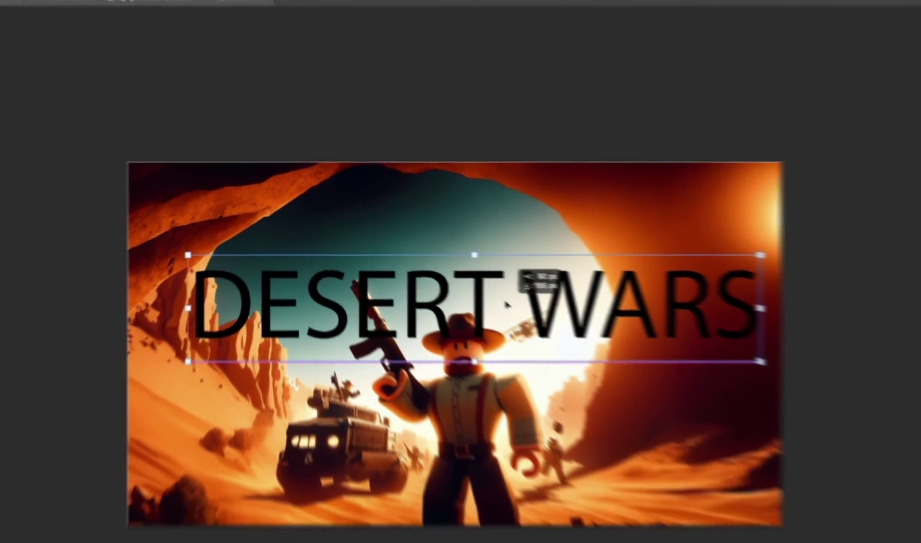
left_click_drag(506, 304, 506, 274)
left_click_drag(424, 249, 411, 257)
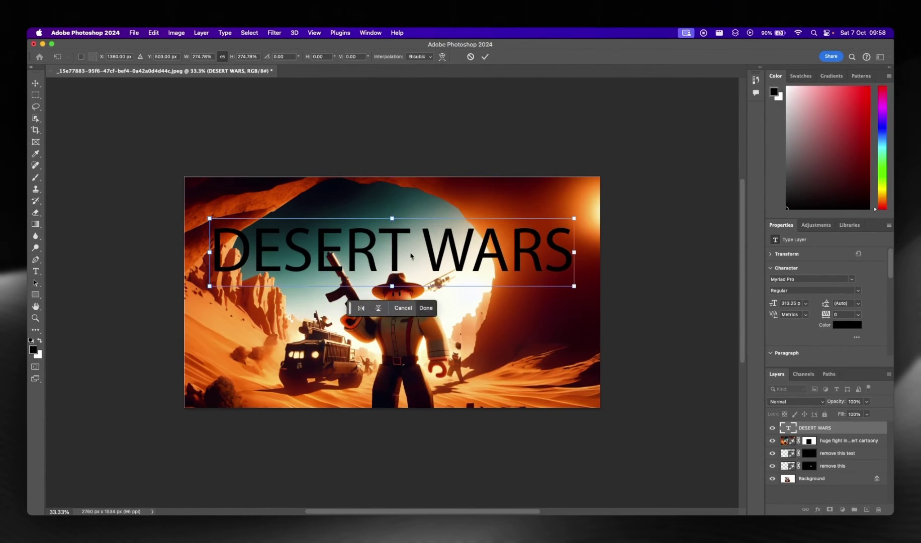
Add Gradient Overlay, Drop Shadow and Bevel & Emboss effects to the DESERT WARS title layer
right_click(819, 430)
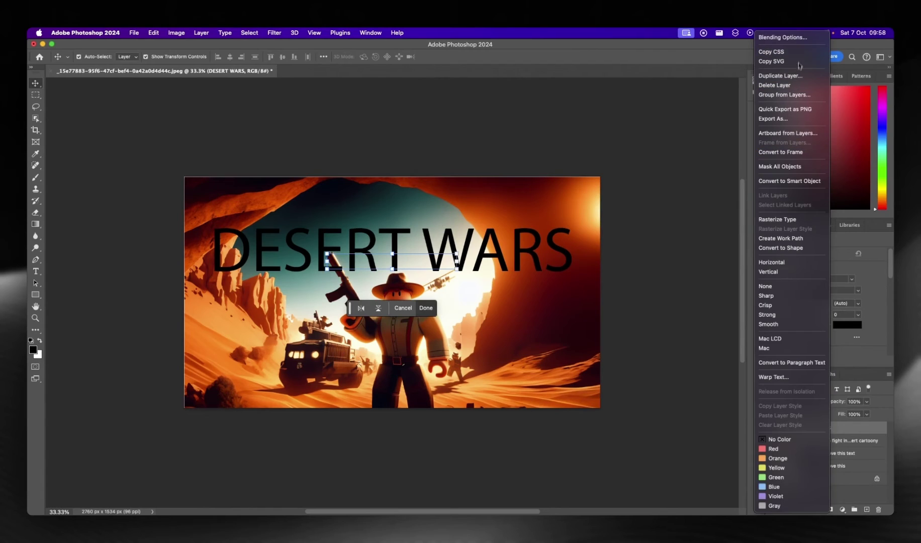
left_click(794, 40)
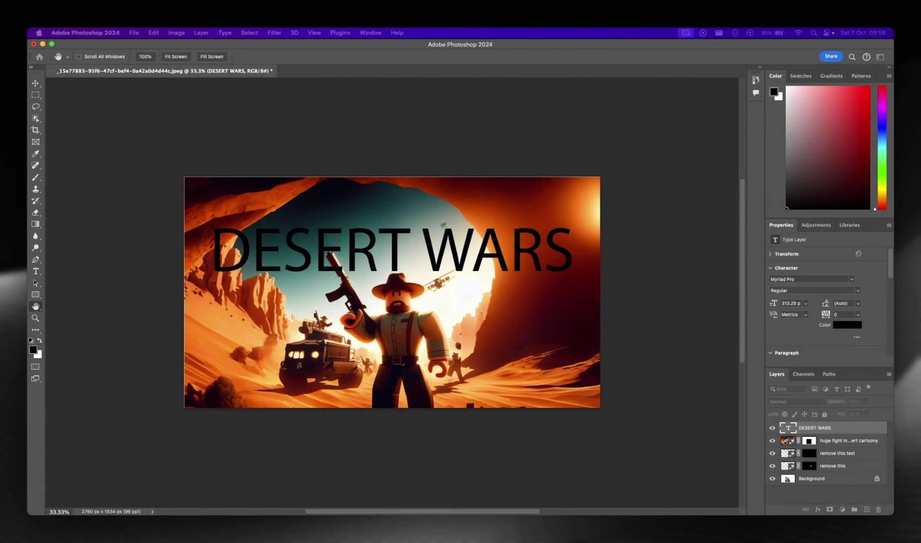
left_click_drag(575, 508, 621, 122)
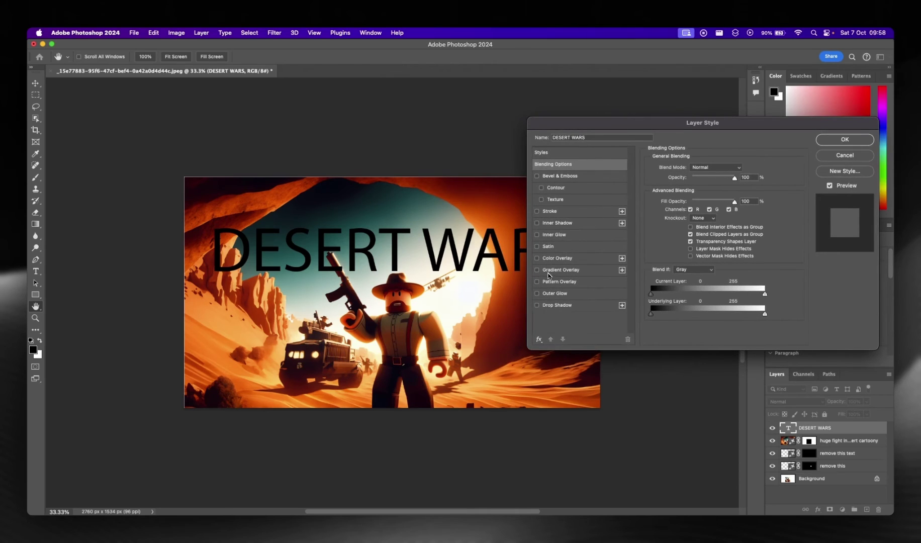
left_click(537, 270)
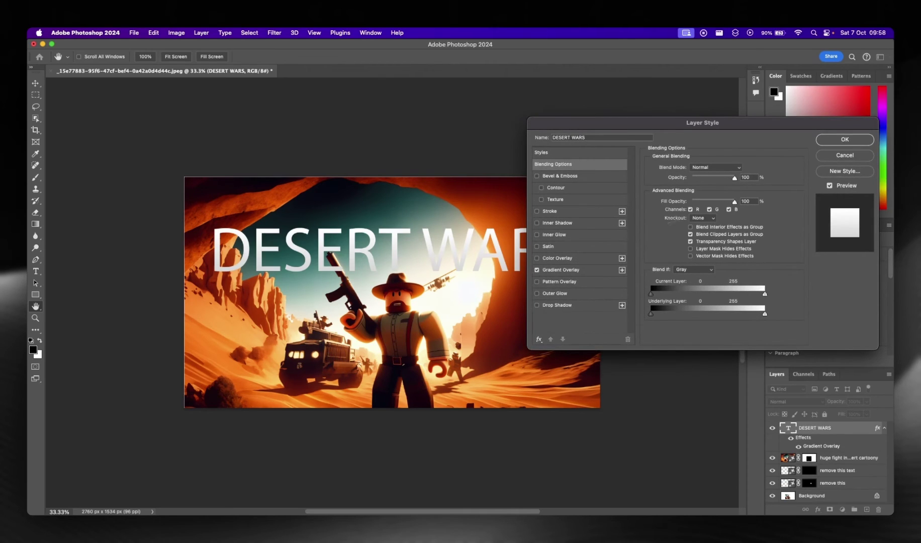
left_click(537, 306)
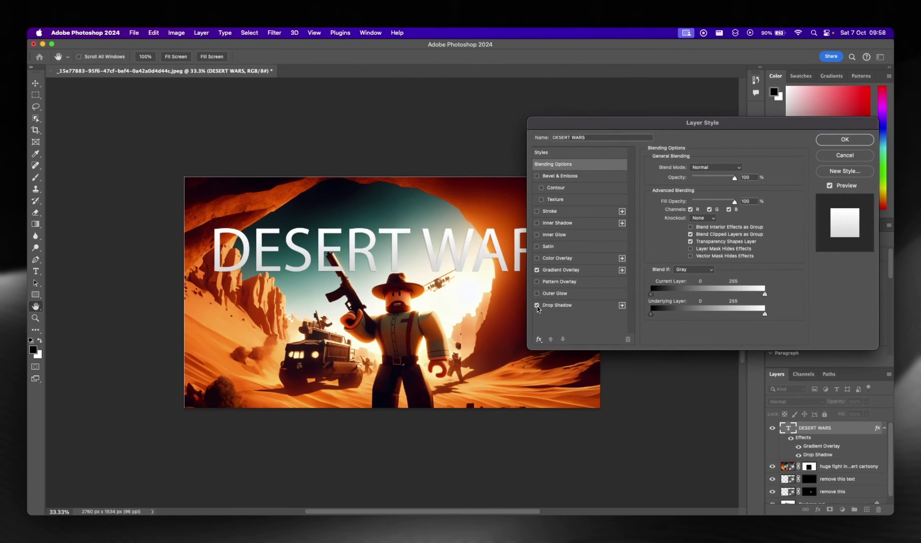
left_click(546, 177)
mouse_move(688, 206)
left_mouse_down()
mouse_move(699, 206)
mouse_move(690, 206)
left_mouse_up()
left_click(845, 139)
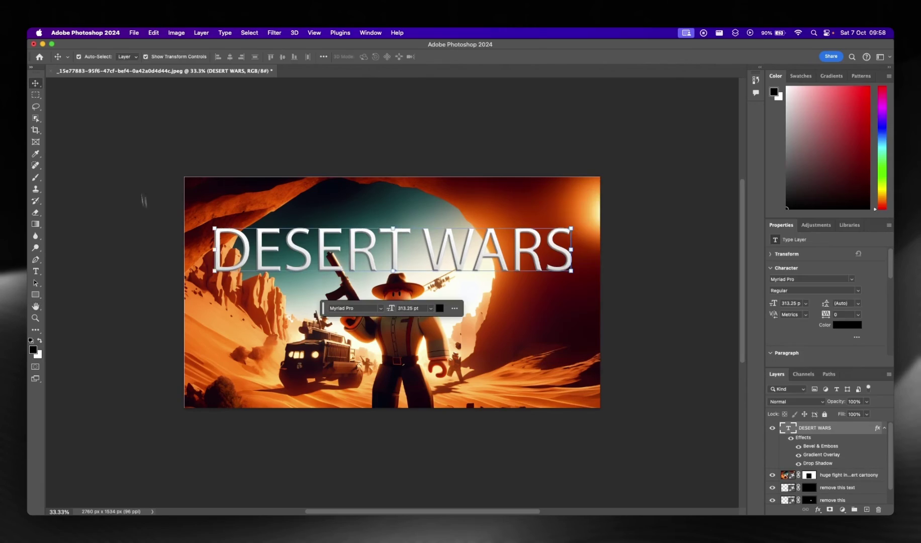
Change the DESERT WARS title font to Ethnocentric and scale the text down to fit across the thumbnail
left_click(35, 271)
left_click(164, 57)
scroll(221, 251, "down", 10)
left_click(235, 249)
key("super+t")
left_click_drag(724, 238, 573, 254)
left_click_drag(430, 272, 433, 259)
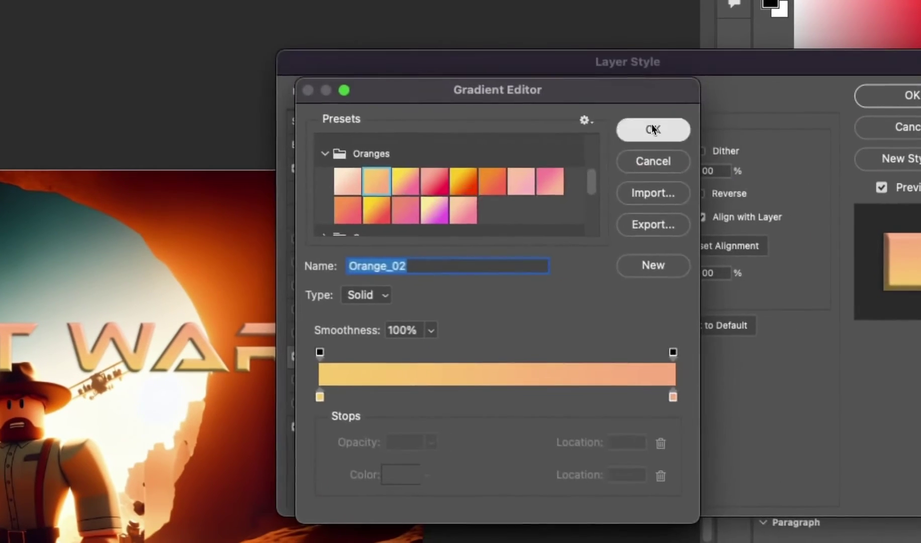
Apply the Orange_02 gradient to the title overlay and turn off its Bevel & Emboss and Stroke effects
left_click(650, 130)
left_click(329, 171)
left_click(296, 168)
left_click(322, 238)
left_click(296, 238)
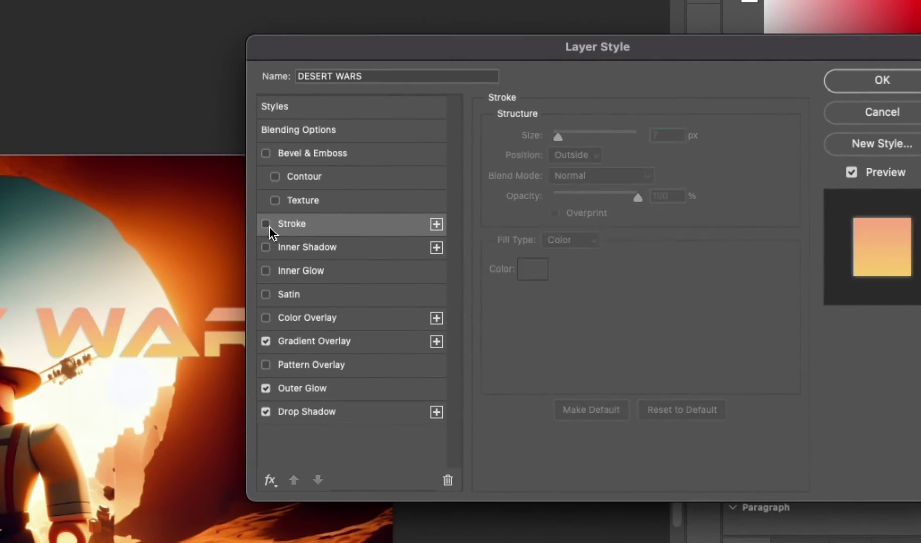
left_click(337, 427)
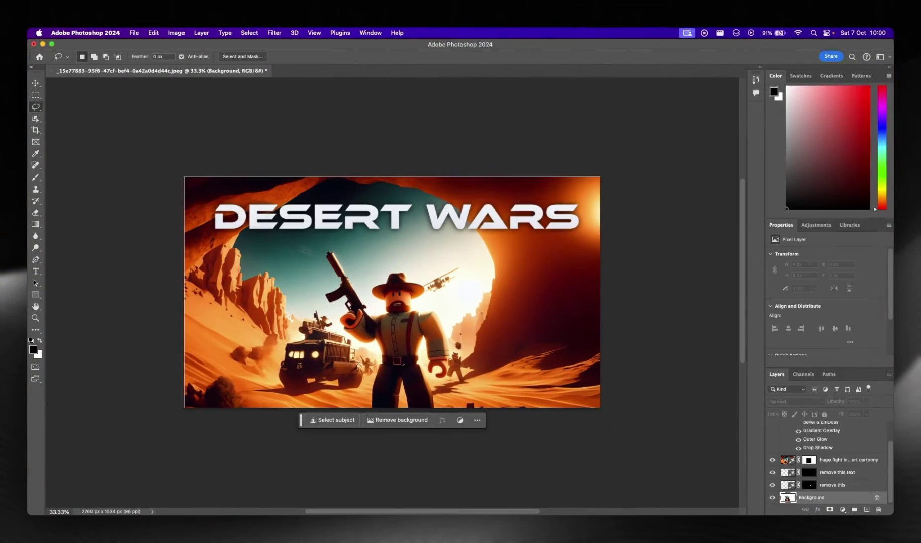
Select the character, including his hat and gun, by tracing his outline on the Background layer with the Magnetic Lasso tool
left_click(40, 109)
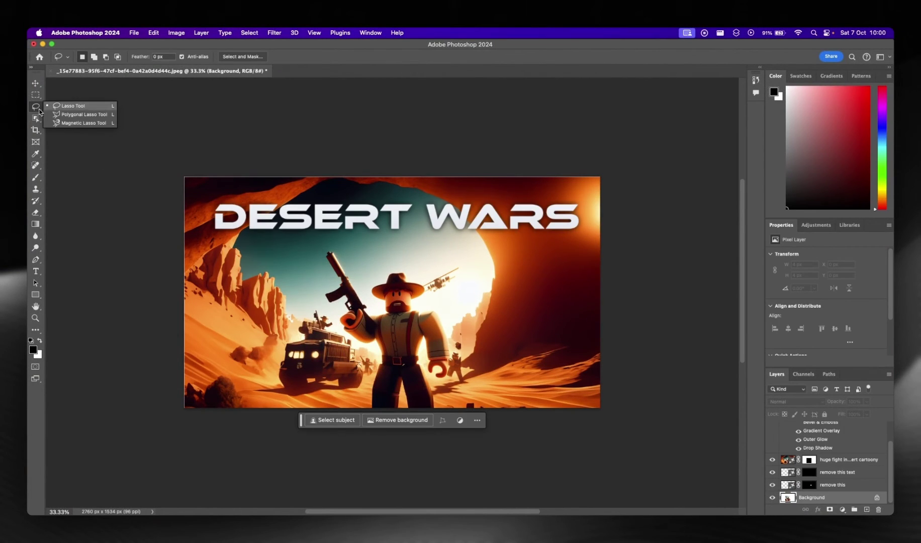
left_click(81, 121)
left_click(377, 318)
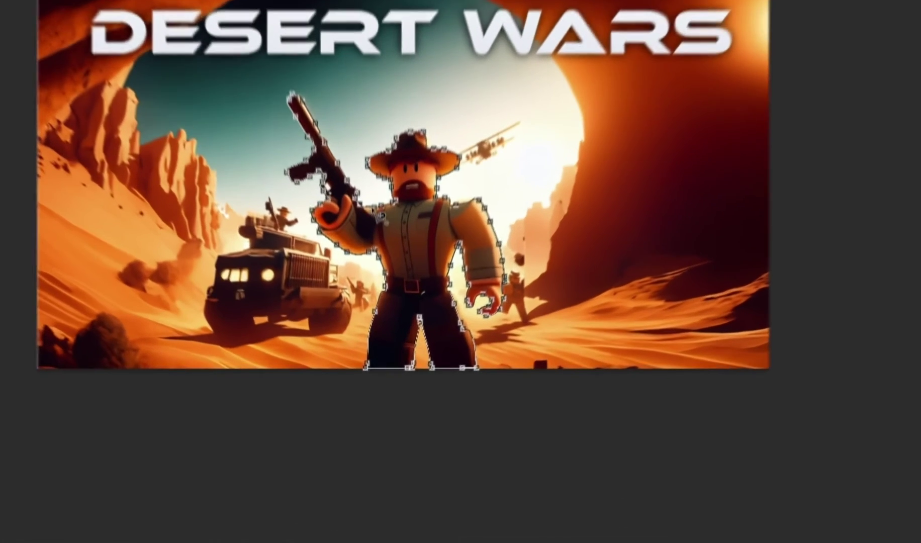
left_click(380, 322)
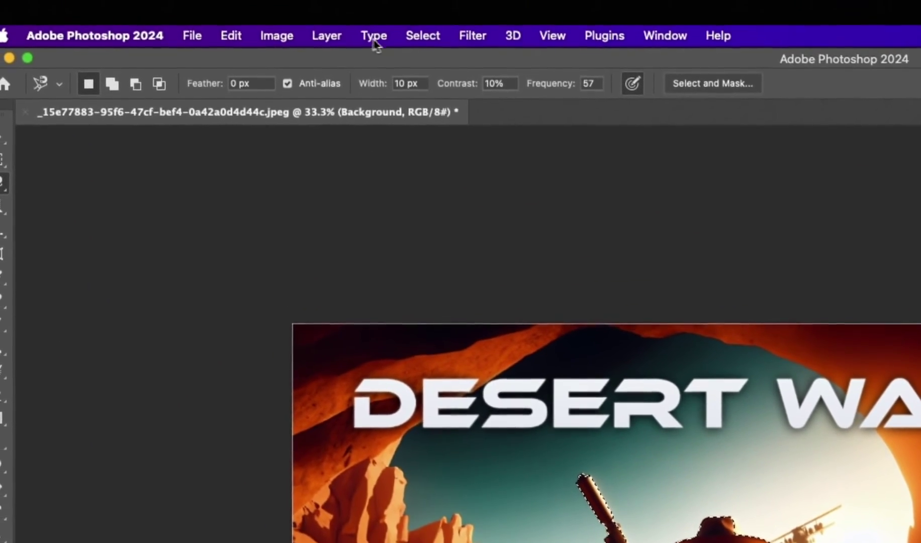
Copy the selected character to a new layer and move that layer above the DESERT WARS text layer
left_click(326, 35)
mouse_move(352, 61)
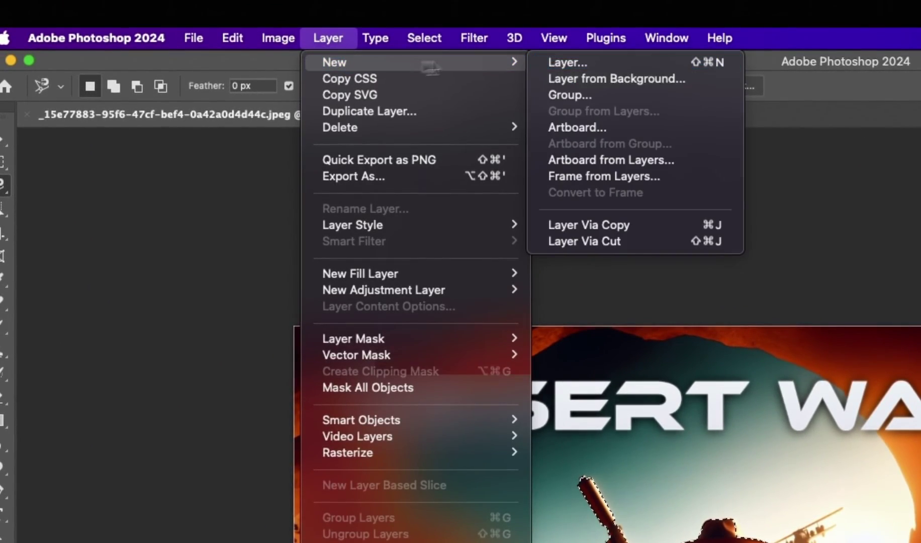
left_click(656, 224)
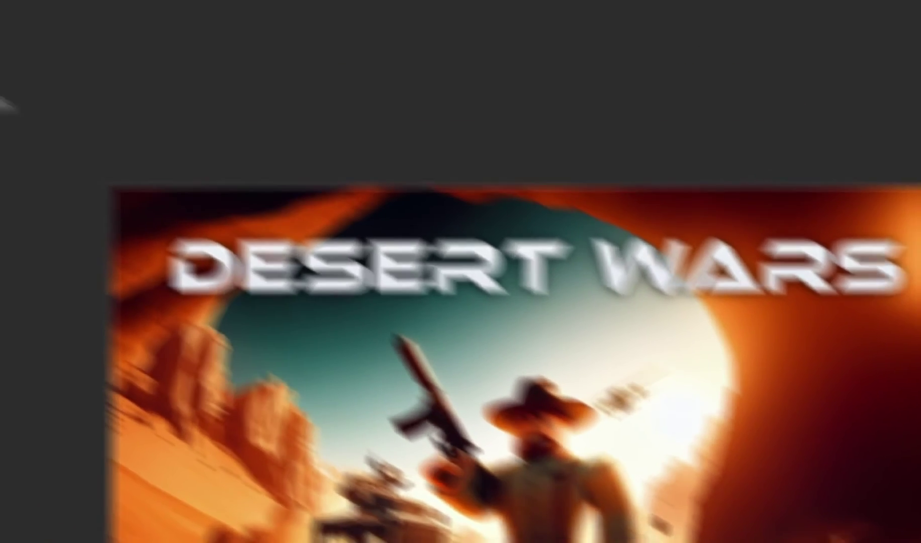
left_click(1, 140)
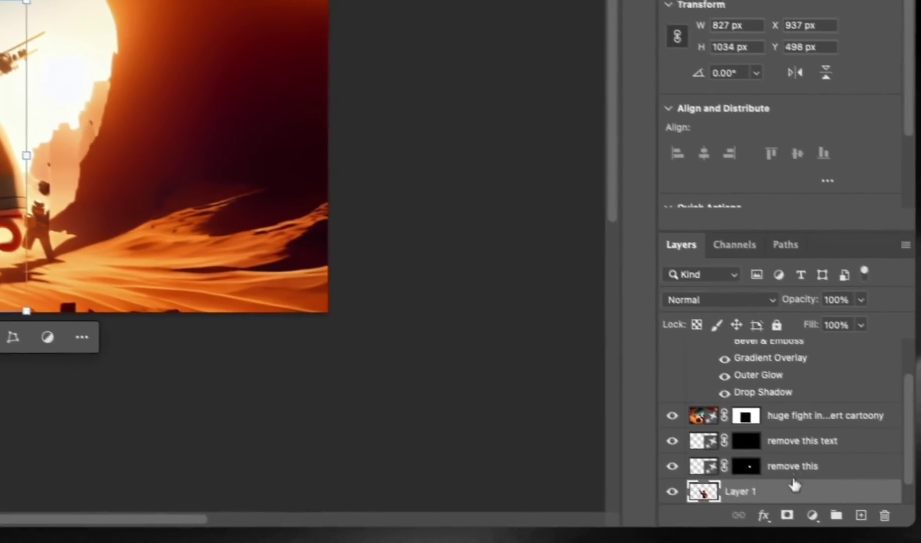
left_click_drag(678, 485, 761, 340)
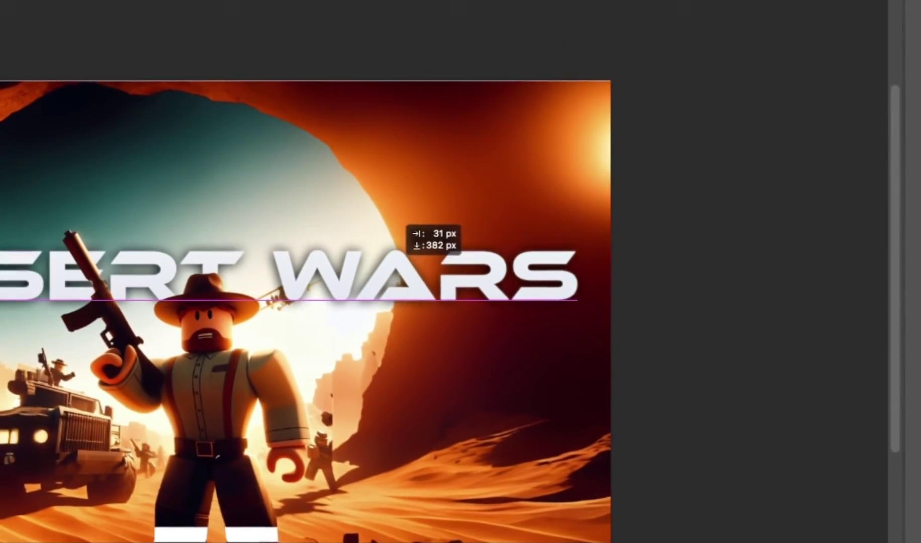
Lower the DESERT WARS title so the character's gun overlaps it, and resize the text across the thumbnail
left_click_drag(393, 269, 385, 269)
left_click_drag(205, 244, 208, 226)
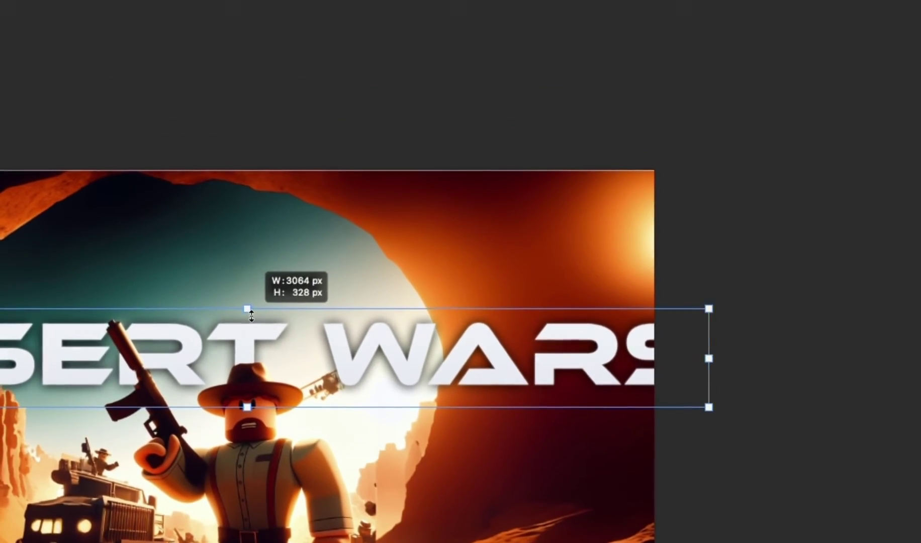
left_click_drag(252, 315, 249, 322)
left_click_drag(334, 356, 324, 312)
left_click(714, 177)
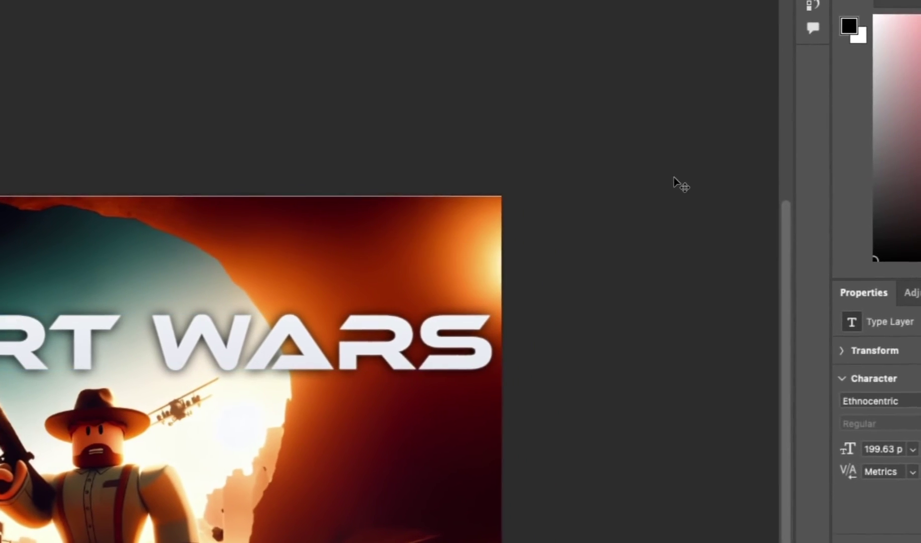
left_click(246, 334)
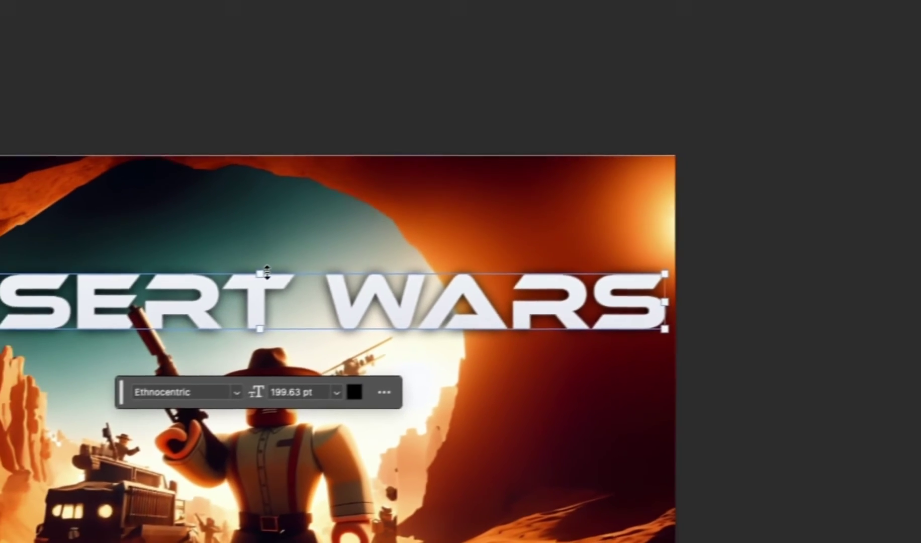
left_click_drag(267, 272, 267, 249)
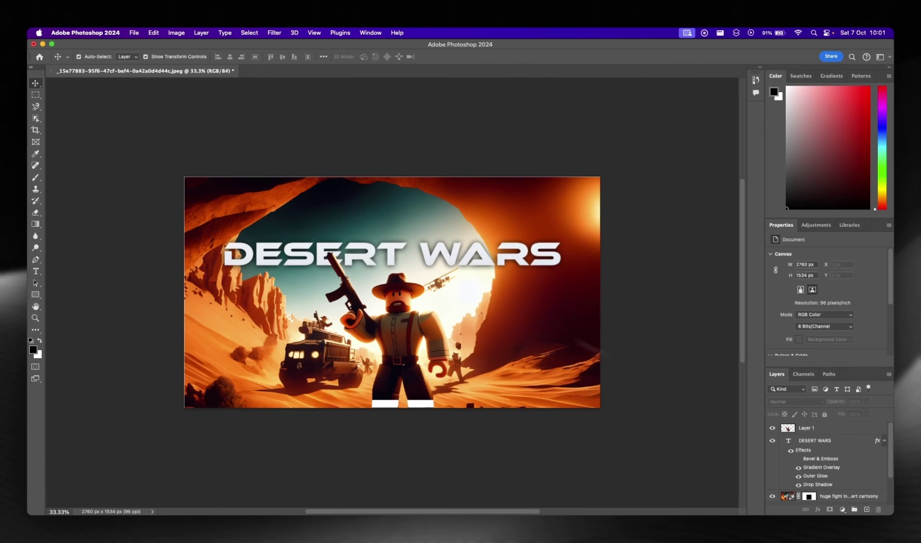
Quick-export the finished thumbnail to the Downloads folder with the file name "thumbanil"
left_click(134, 33)
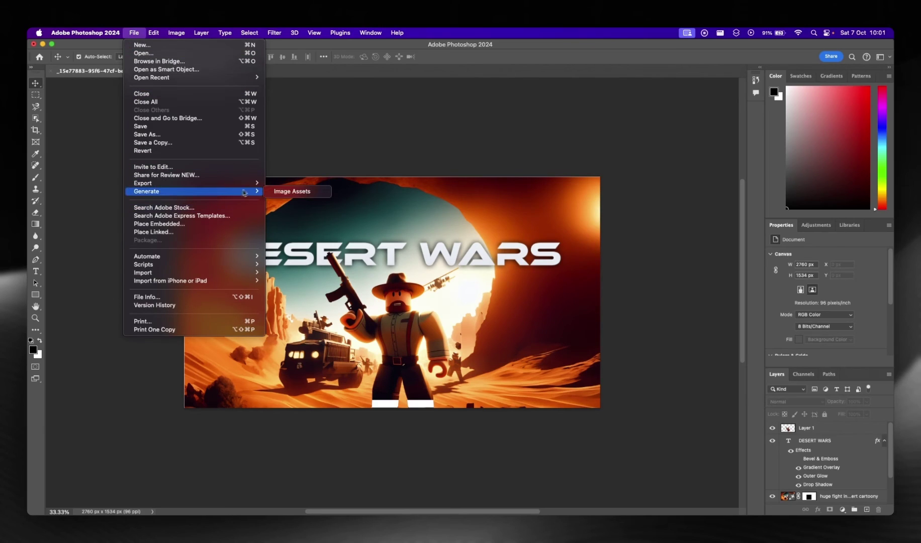
mouse_move(257, 184)
left_click(286, 183)
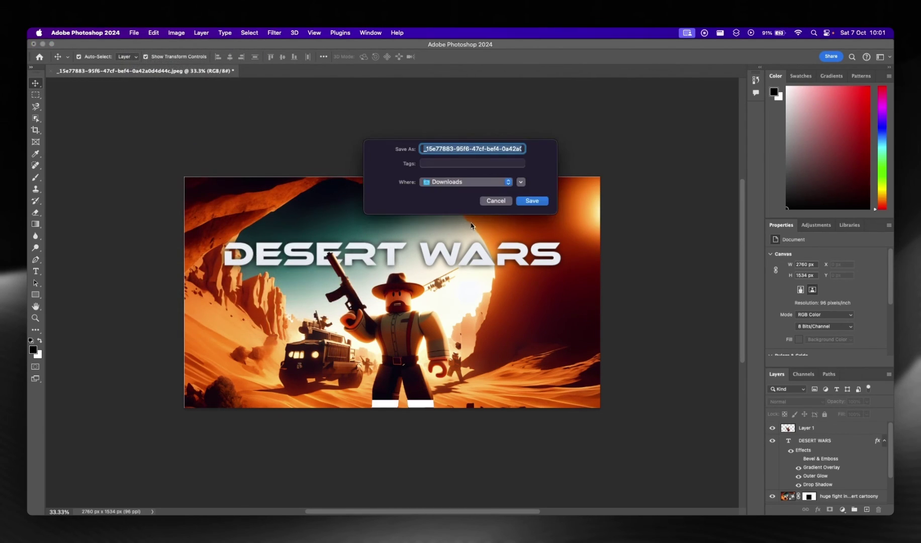
type("thumbanil")
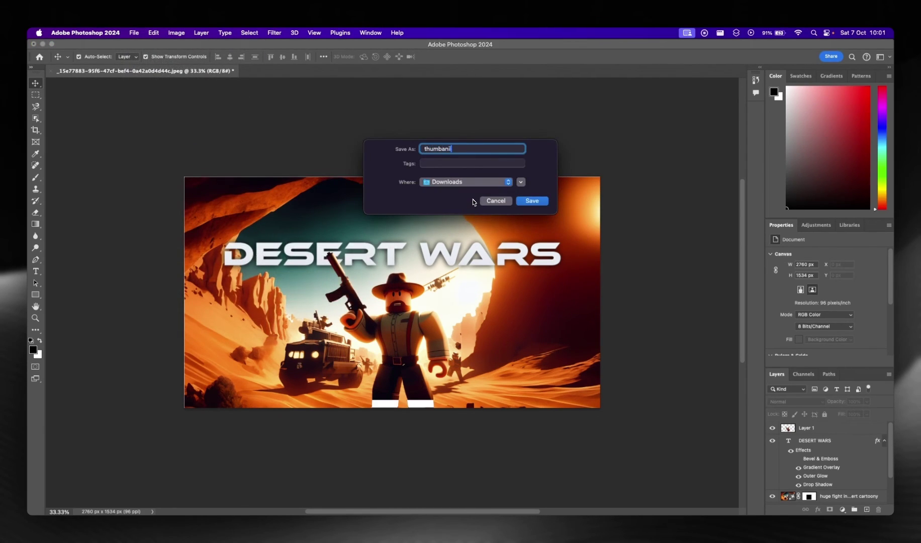
key("Return")
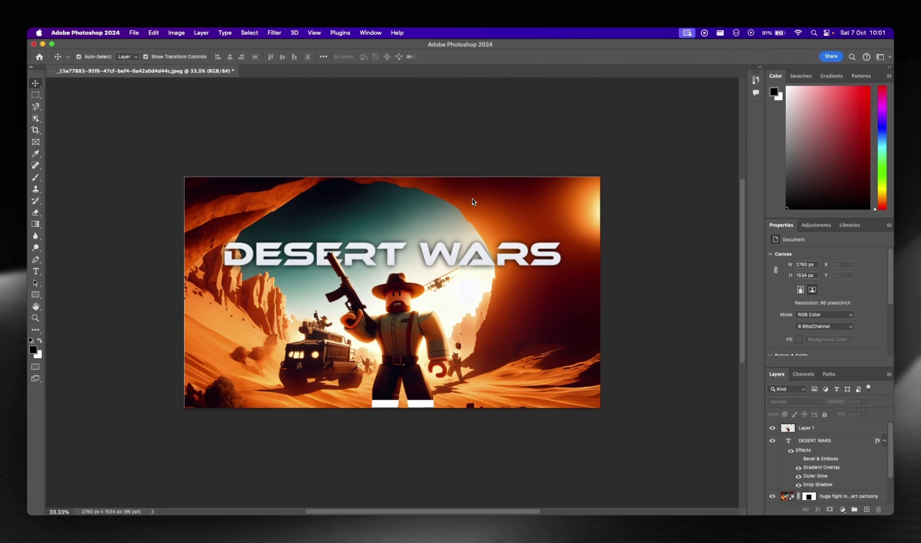